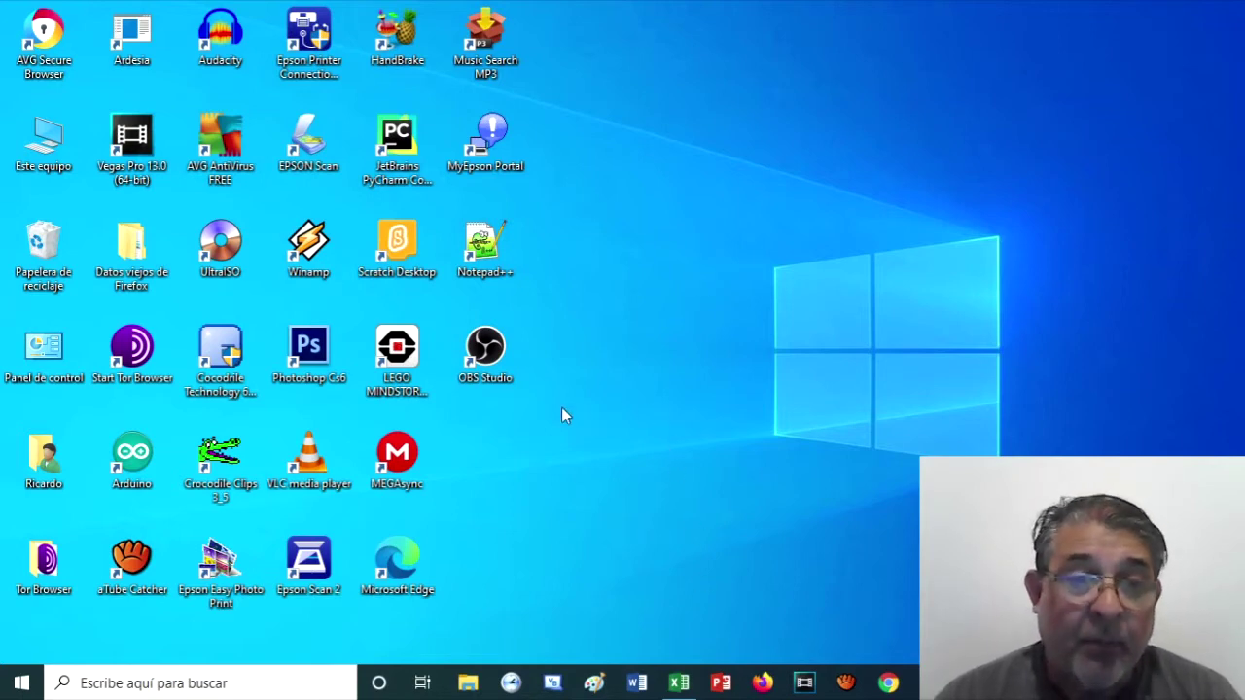
Browse the Start app list to find the Microsoft Office 2013 programs.
{"action": "left_click", "coordinate": [20, 686]}
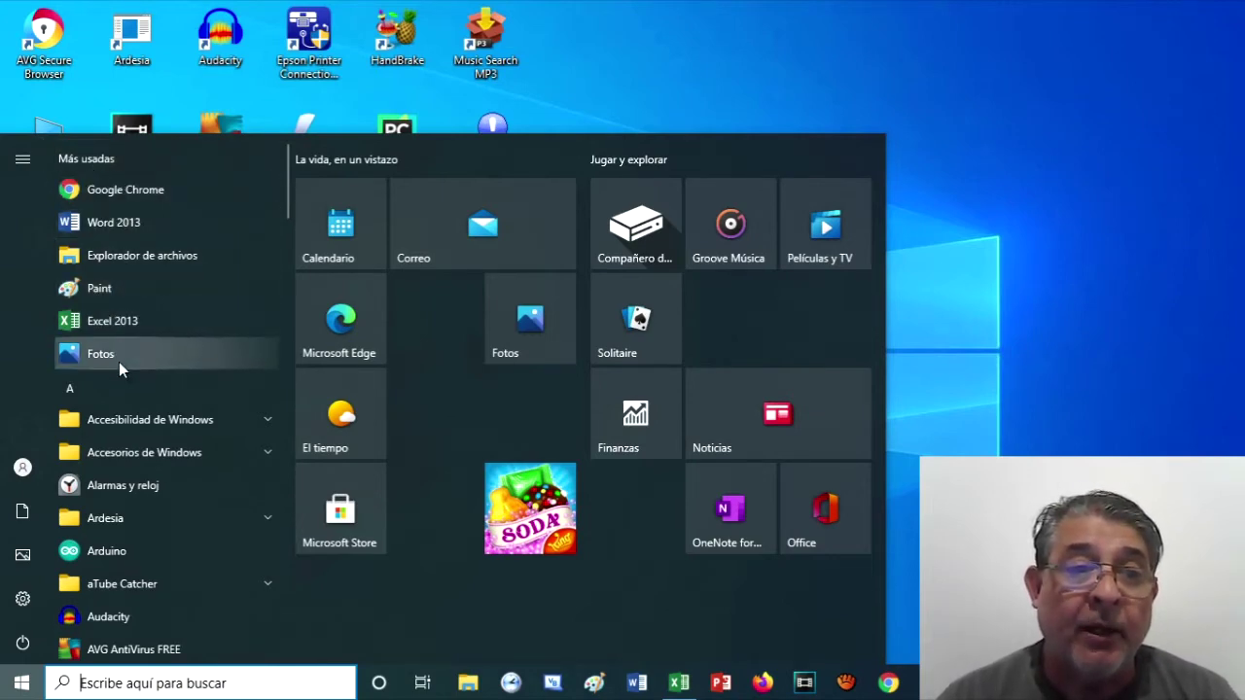
{"action": "scroll", "coordinate": [146, 383], "scroll_direction": "down", "scroll_amount": 1}
{"action": "scroll", "coordinate": [146, 364], "scroll_direction": "down", "scroll_amount": 2}
{"action": "scroll", "coordinate": [146, 363], "scroll_direction": "down", "scroll_amount": 2}
{"action": "scroll", "coordinate": [146, 362], "scroll_direction": "down", "scroll_amount": 2}
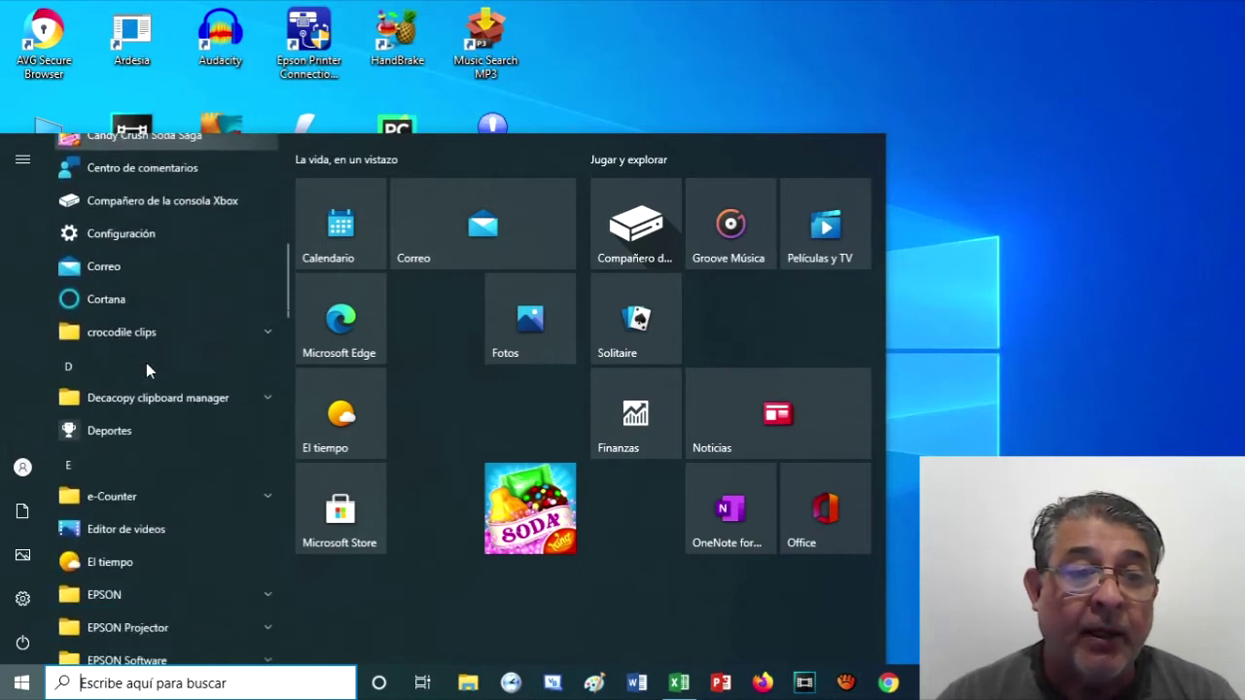
{"action": "scroll", "coordinate": [145, 363], "scroll_direction": "down", "scroll_amount": 2}
{"action": "scroll", "coordinate": [146, 362], "scroll_direction": "down", "scroll_amount": 2}
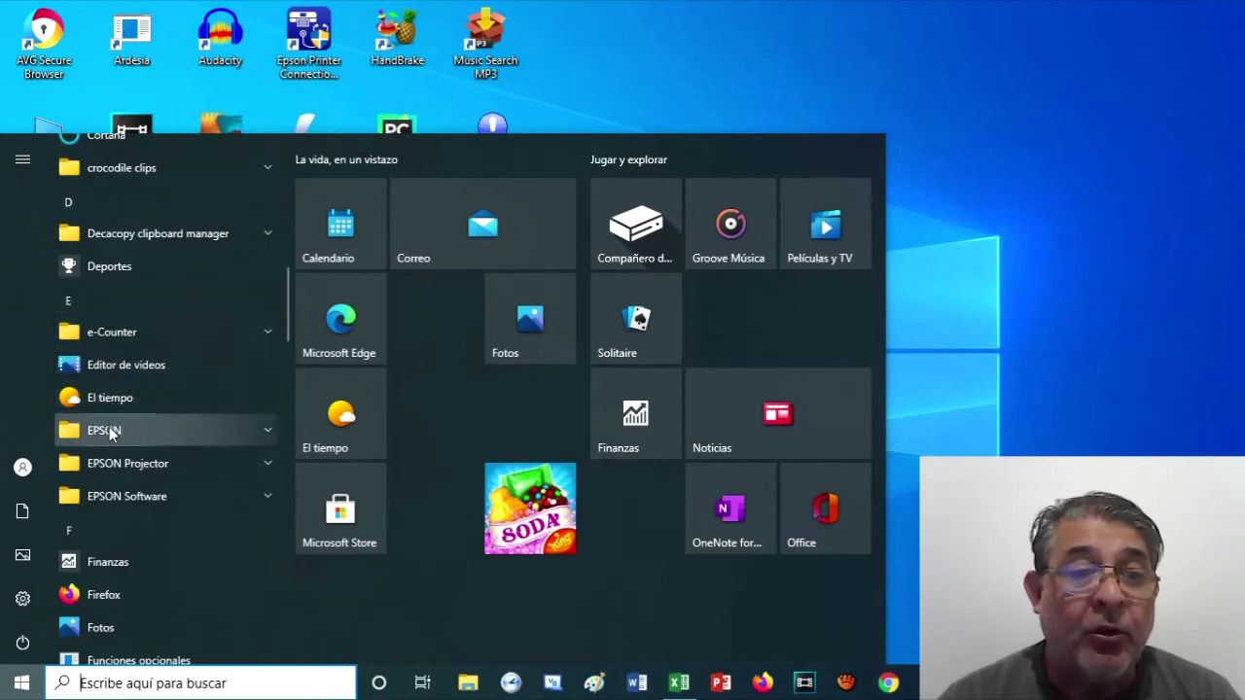
{"action": "scroll", "coordinate": [117, 409], "scroll_direction": "down", "scroll_amount": 2}
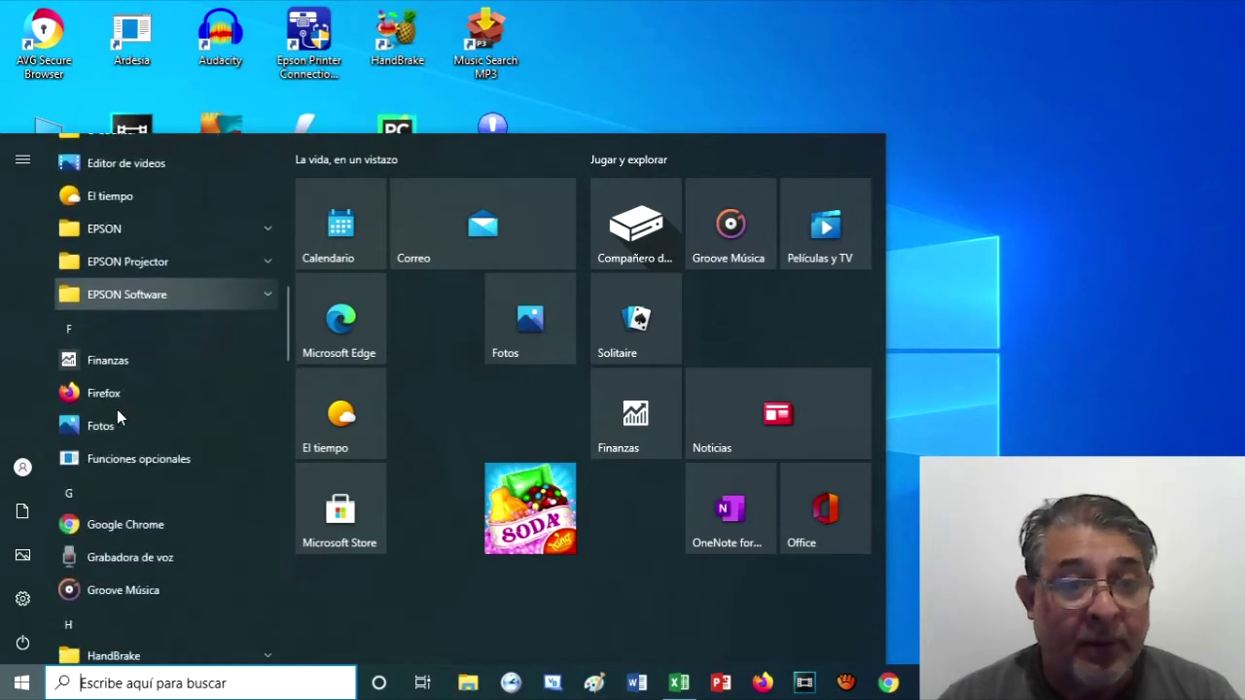
{"action": "scroll", "coordinate": [116, 409], "scroll_direction": "down", "scroll_amount": 2}
{"action": "scroll", "coordinate": [116, 409], "scroll_direction": "down", "scroll_amount": 3}
{"action": "scroll", "coordinate": [116, 410], "scroll_direction": "down", "scroll_amount": 1}
{"action": "scroll", "coordinate": [116, 409], "scroll_direction": "down", "scroll_amount": 1}
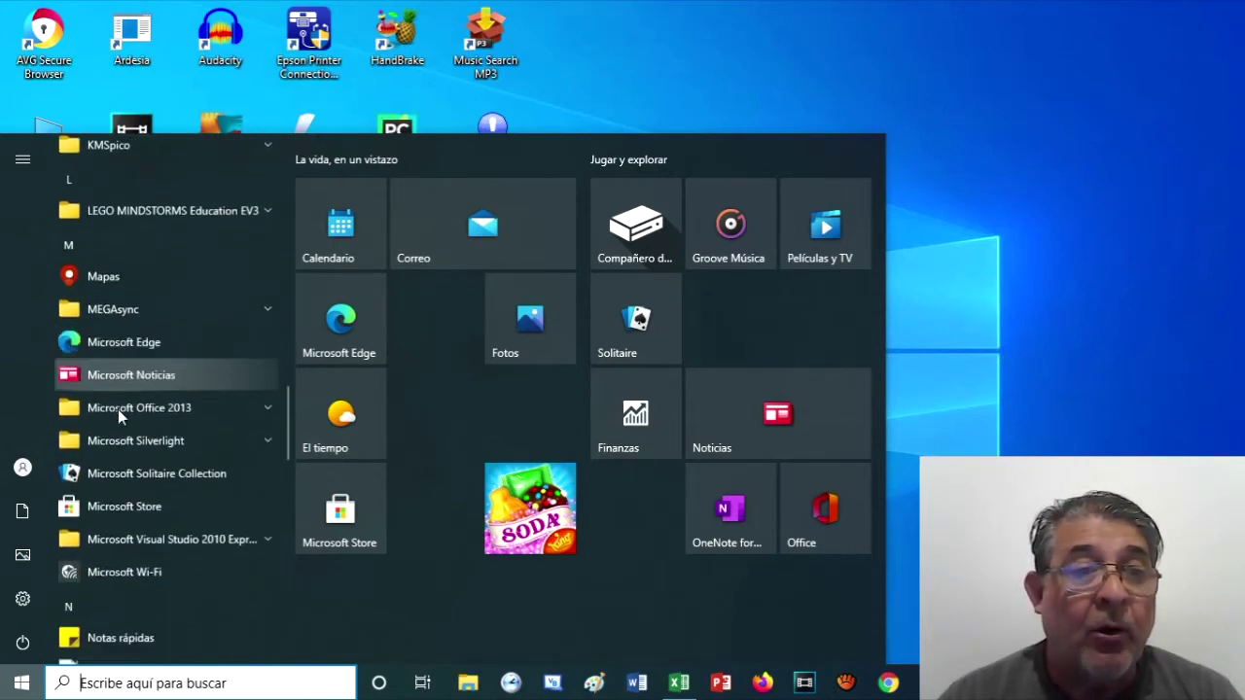
{"action": "scroll", "coordinate": [117, 409], "scroll_direction": "down", "scroll_amount": 3}
{"action": "scroll", "coordinate": [117, 409], "scroll_direction": "down", "scroll_amount": 1}
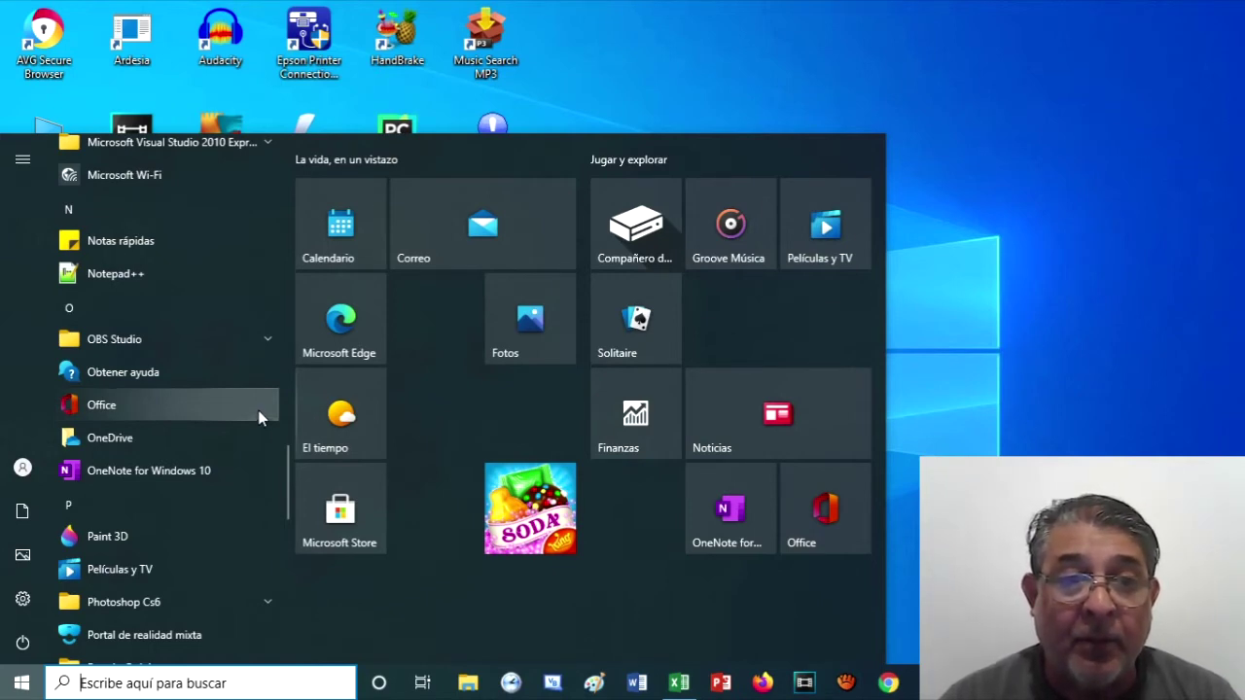
{"action": "scroll", "coordinate": [259, 417], "scroll_direction": "down", "scroll_amount": 1}
{"action": "scroll", "coordinate": [259, 417], "scroll_direction": "down", "scroll_amount": 3}
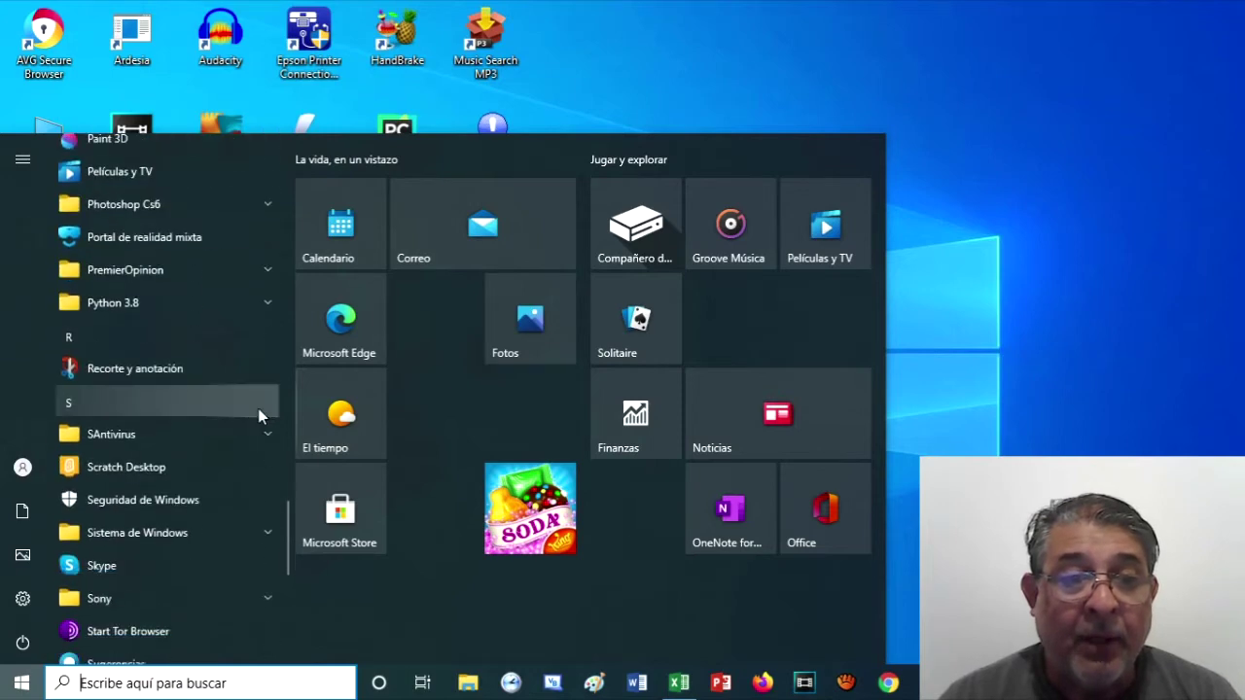
{"action": "scroll", "coordinate": [258, 417], "scroll_direction": "down", "scroll_amount": 4}
{"action": "scroll", "coordinate": [259, 417], "scroll_direction": "down", "scroll_amount": 2}
{"action": "scroll", "coordinate": [258, 418], "scroll_direction": "up", "scroll_amount": 3}
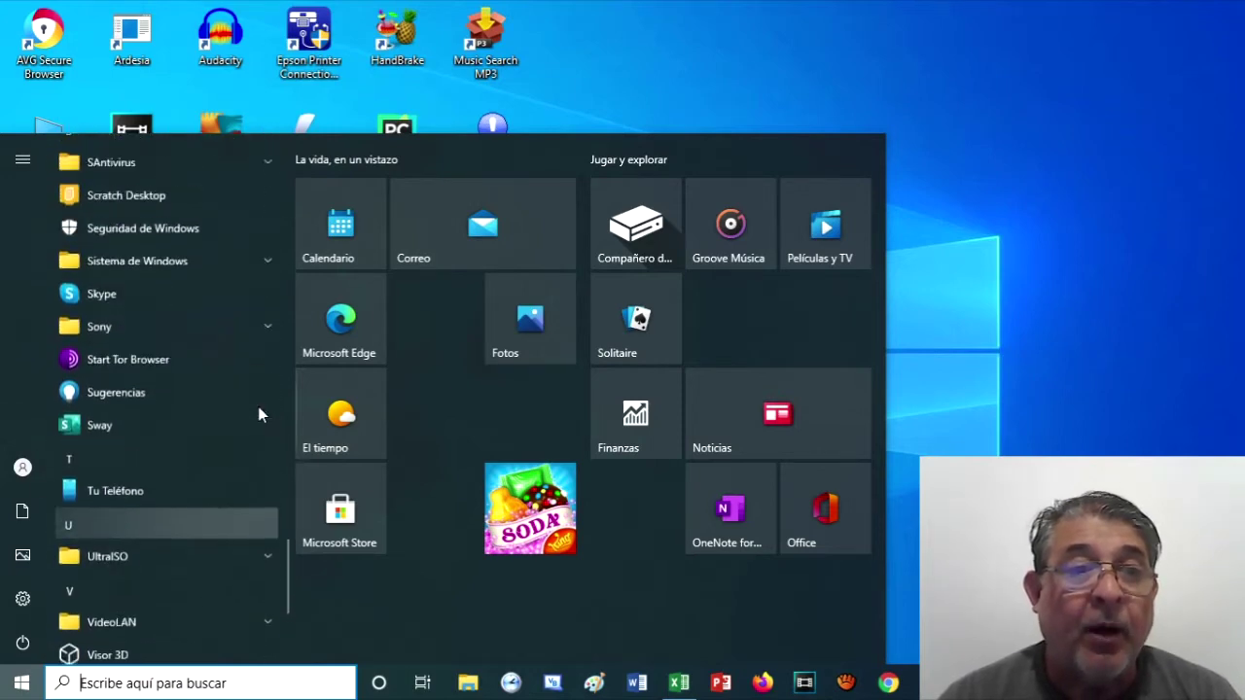
{"action": "scroll", "coordinate": [259, 414], "scroll_direction": "up", "scroll_amount": 1}
{"action": "scroll", "coordinate": [259, 413], "scroll_direction": "up", "scroll_amount": 1}
{"action": "scroll", "coordinate": [258, 404], "scroll_direction": "up", "scroll_amount": 3}
{"action": "scroll", "coordinate": [258, 403], "scroll_direction": "up", "scroll_amount": 3}
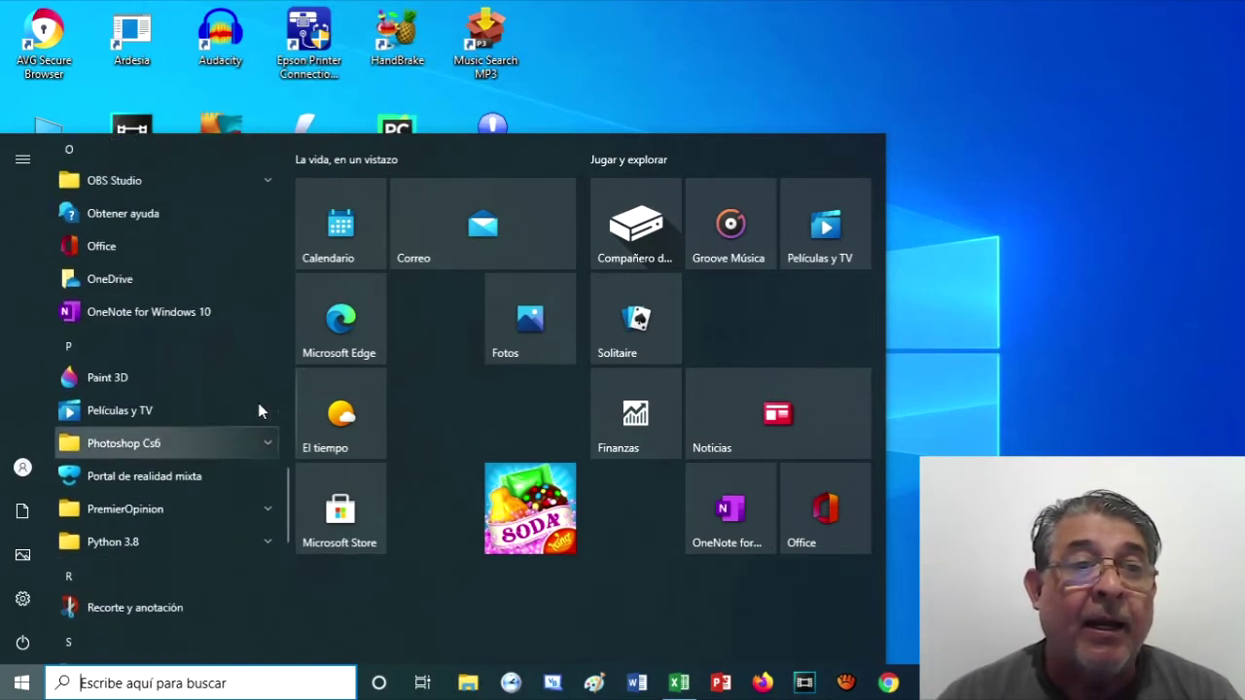
{"action": "scroll", "coordinate": [258, 403], "scroll_direction": "up", "scroll_amount": 4}
{"action": "scroll", "coordinate": [258, 401], "scroll_direction": "up", "scroll_amount": 1}
{"action": "scroll", "coordinate": [258, 401], "scroll_direction": "up", "scroll_amount": 3}
{"action": "scroll", "coordinate": [258, 400], "scroll_direction": "up", "scroll_amount": 1}
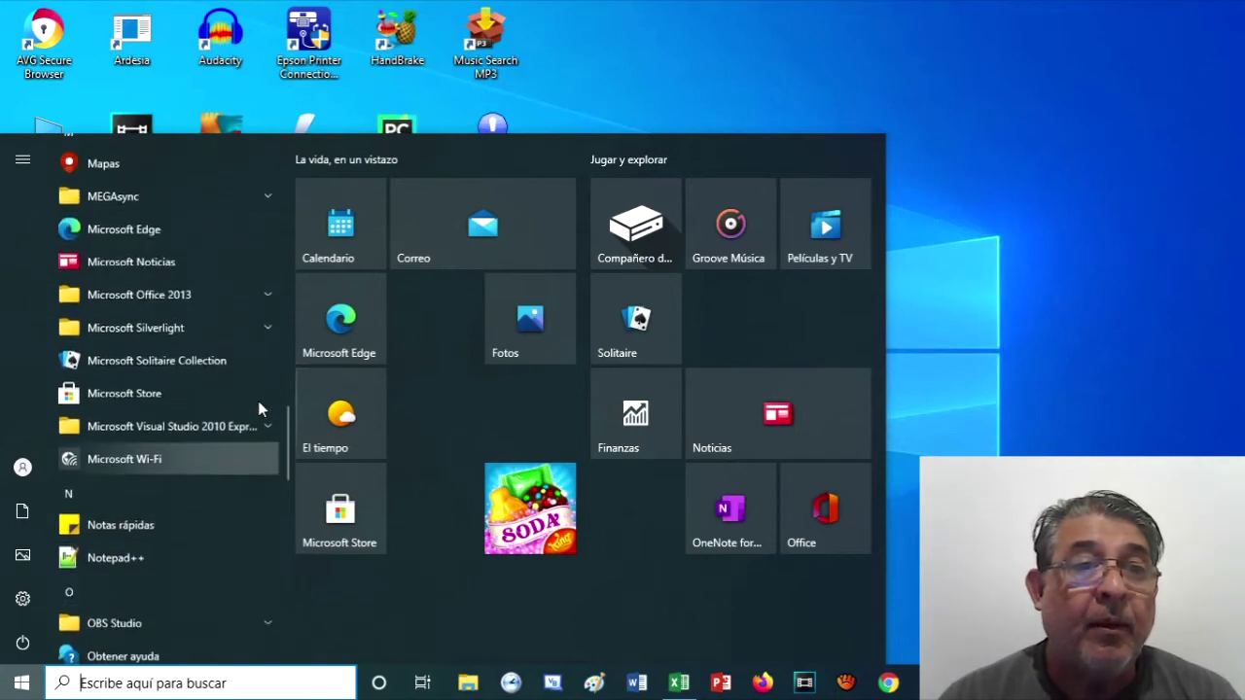
{"action": "scroll", "coordinate": [258, 400], "scroll_direction": "up", "scroll_amount": 4}
{"action": "scroll", "coordinate": [227, 293], "scroll_direction": "down", "scroll_amount": 2}
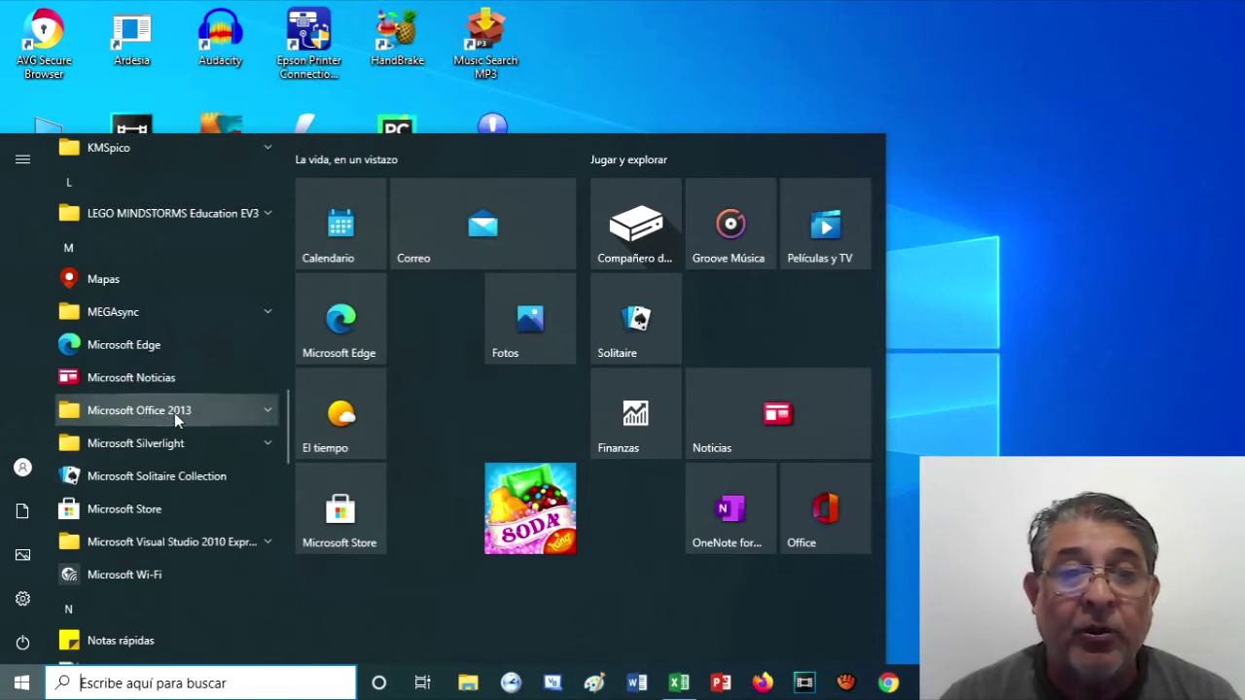
{"action": "left_click", "coordinate": [268, 410]}
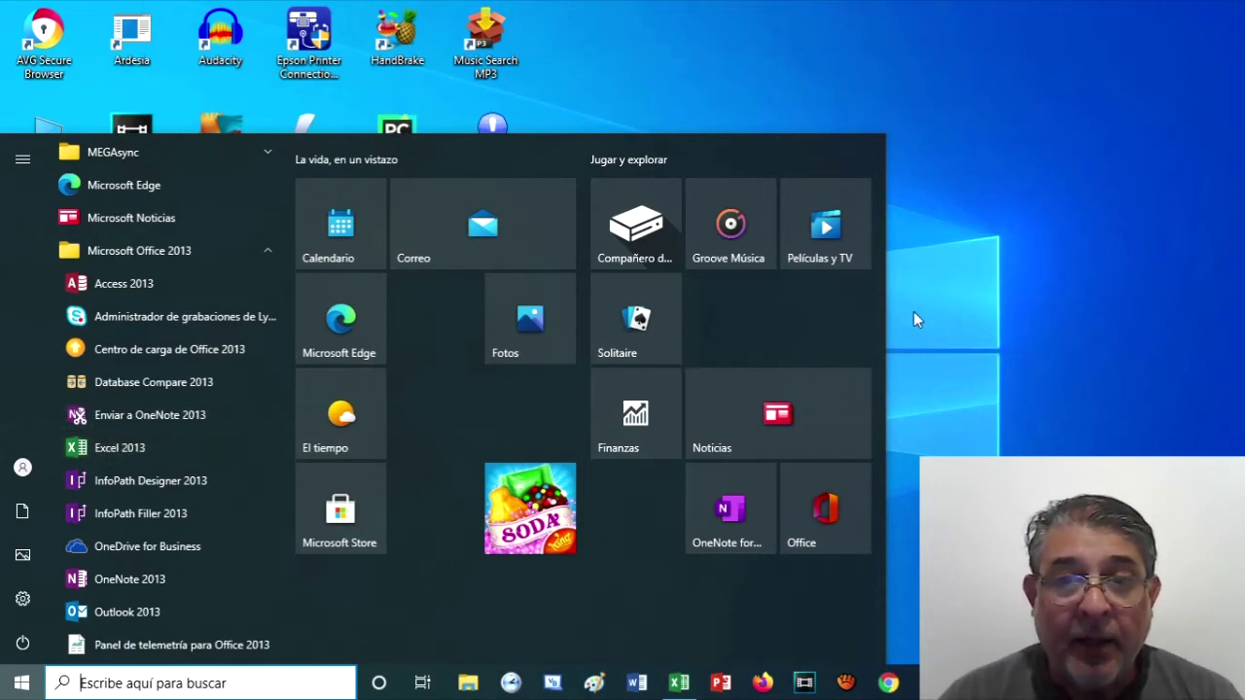
{"action": "left_click", "coordinate": [1020, 291]}
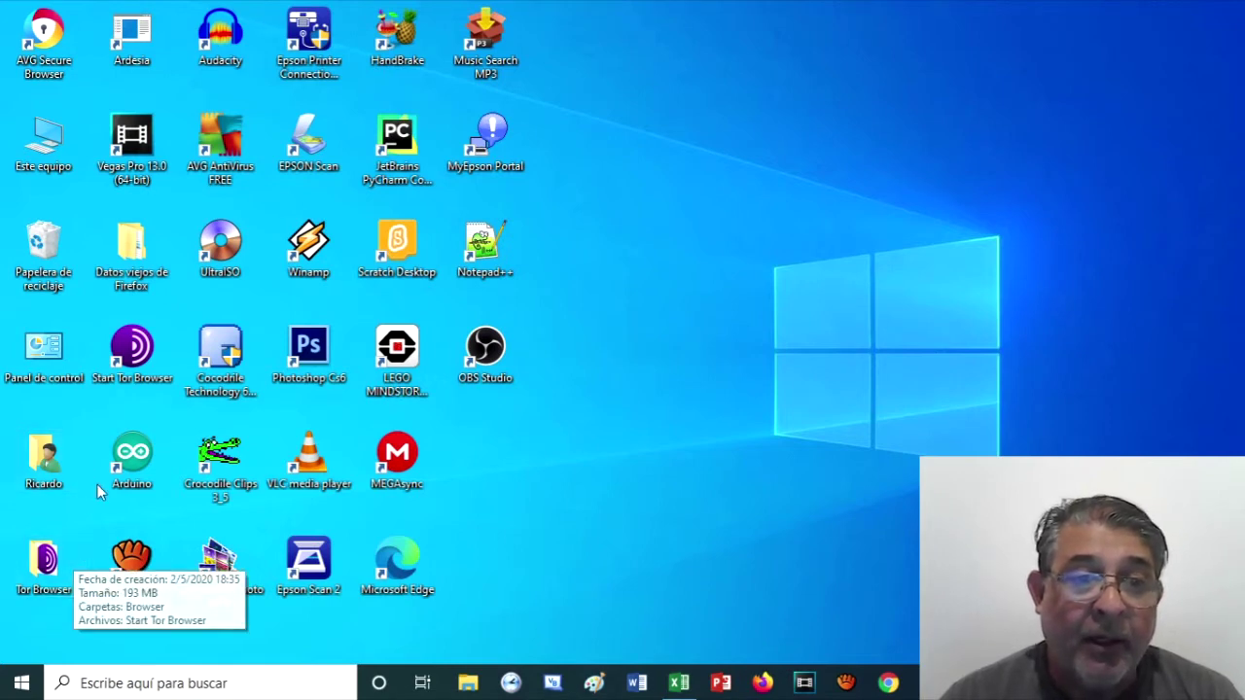
Search for 'excel' and show the extra actions for Excel 2013.
{"action": "left_click", "coordinate": [90, 687]}
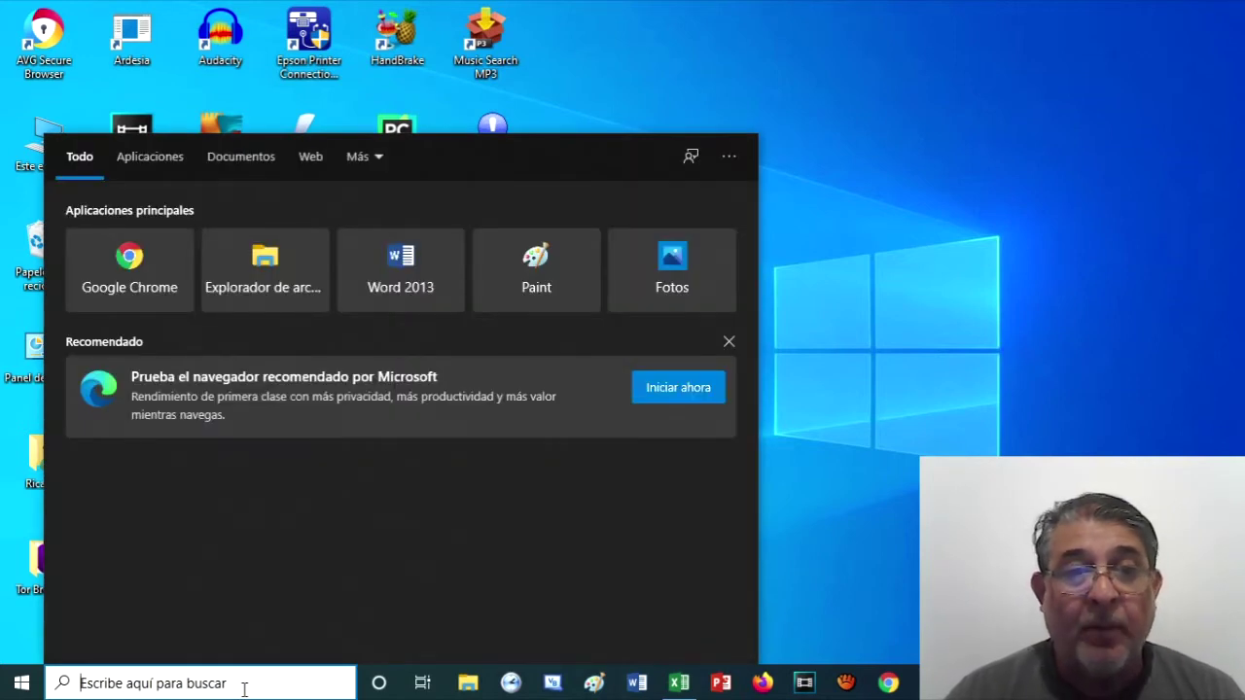
{"action": "type", "text": "ex"}
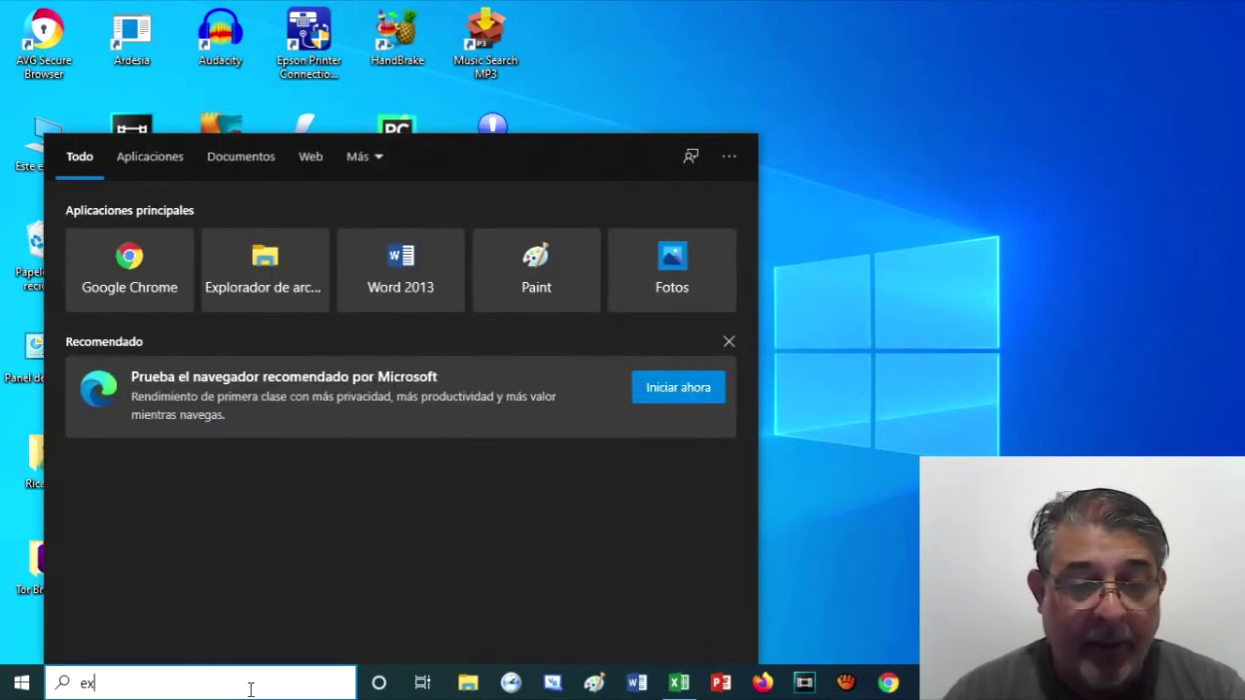
{"action": "type", "text": "cel"}
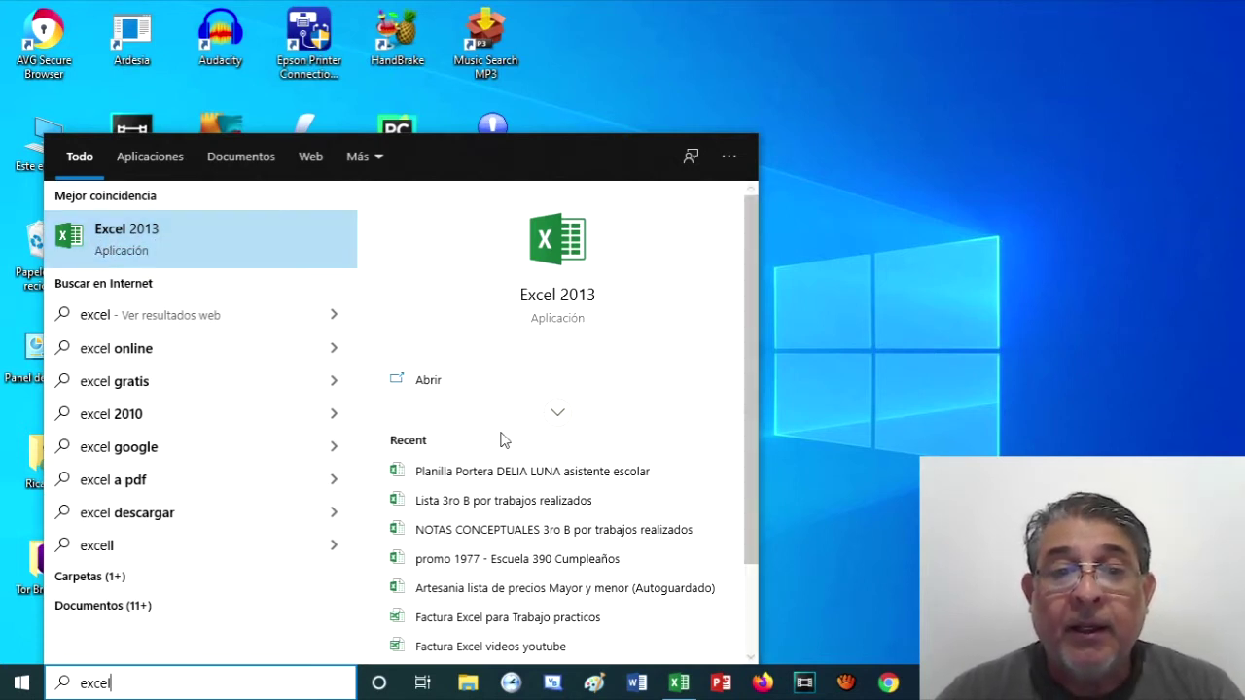
{"action": "mouse_move", "coordinate": [557, 419]}
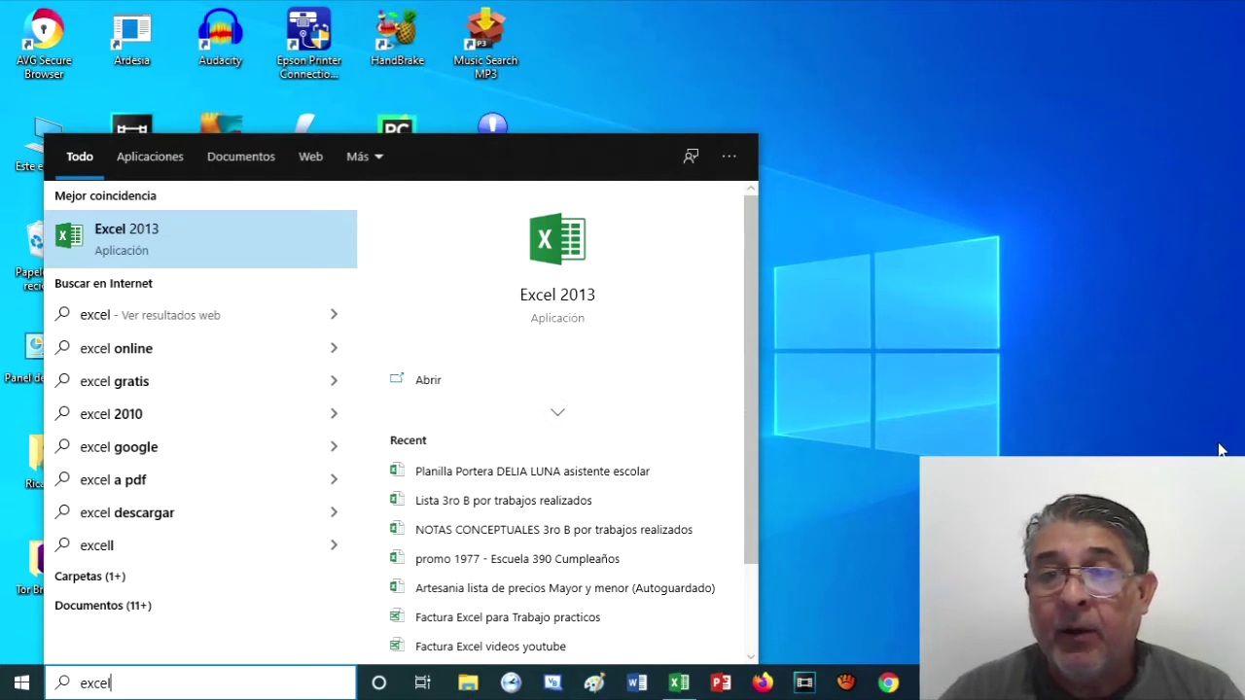
{"action": "left_click", "coordinate": [558, 412]}
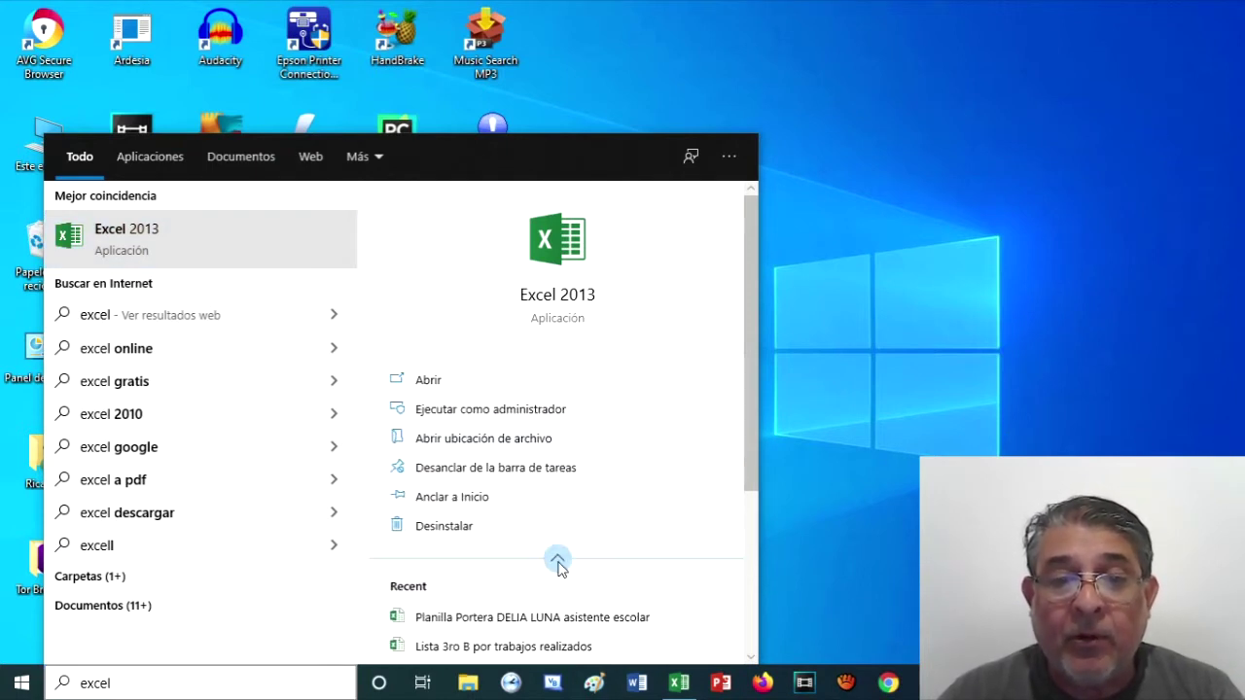
{"action": "left_click", "coordinate": [558, 561]}
{"action": "left_click", "coordinate": [558, 416]}
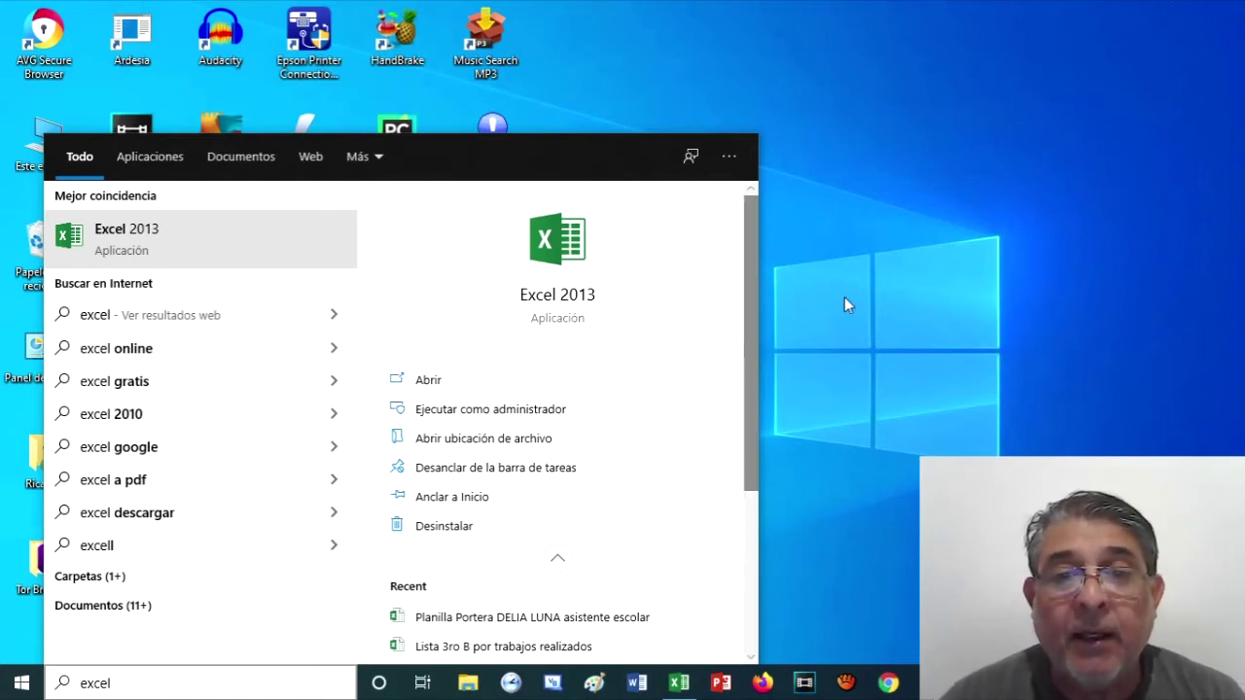
Return to the Excel 2013 start screen and choose the Libro en blanco workbook.
{"action": "left_click", "coordinate": [897, 226]}
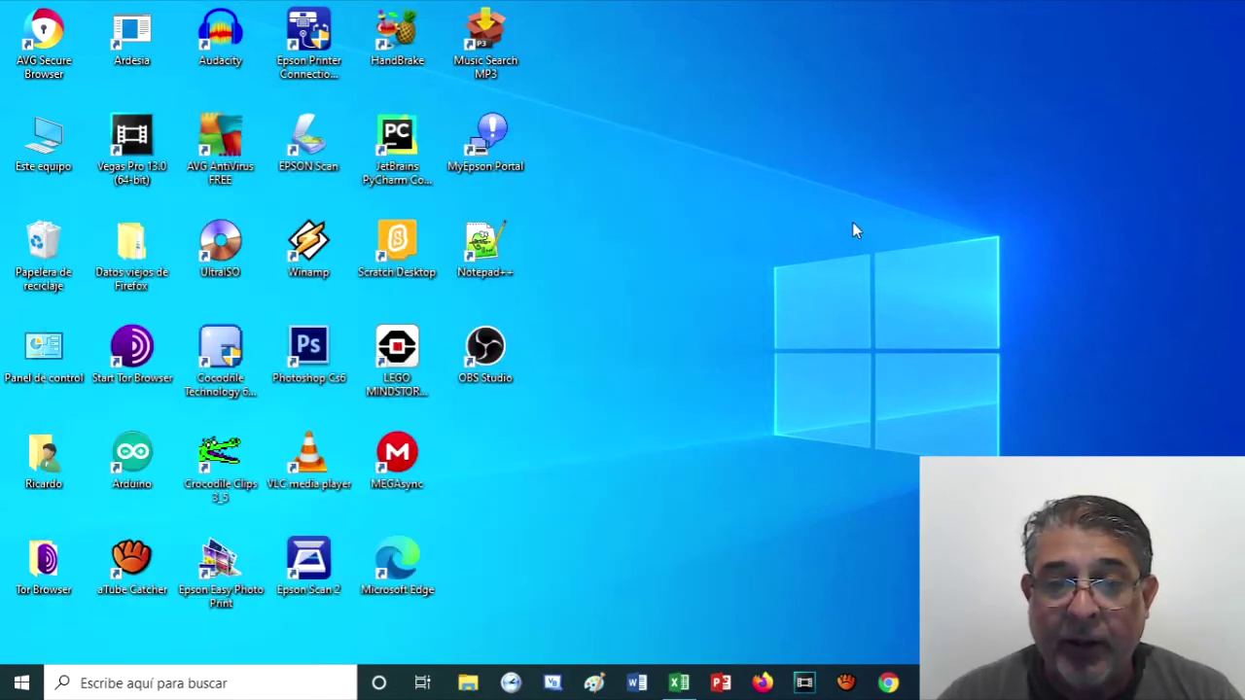
{"action": "left_click", "coordinate": [679, 683]}
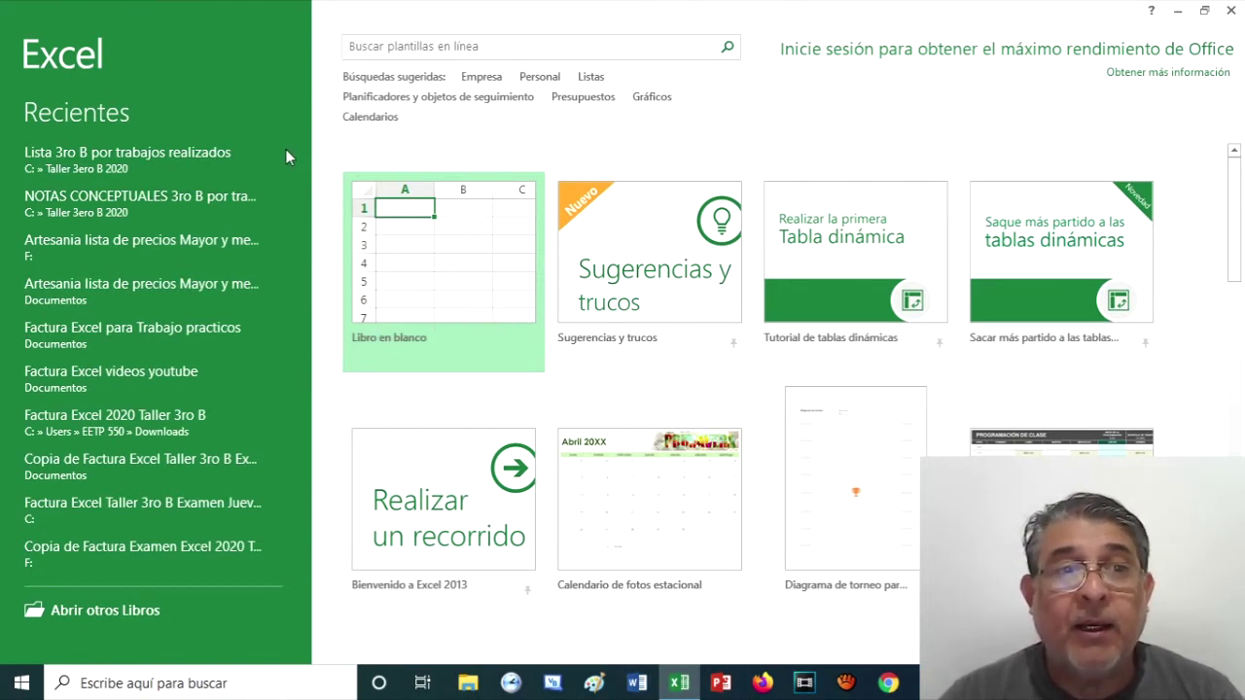
{"action": "left_click", "coordinate": [463, 272]}
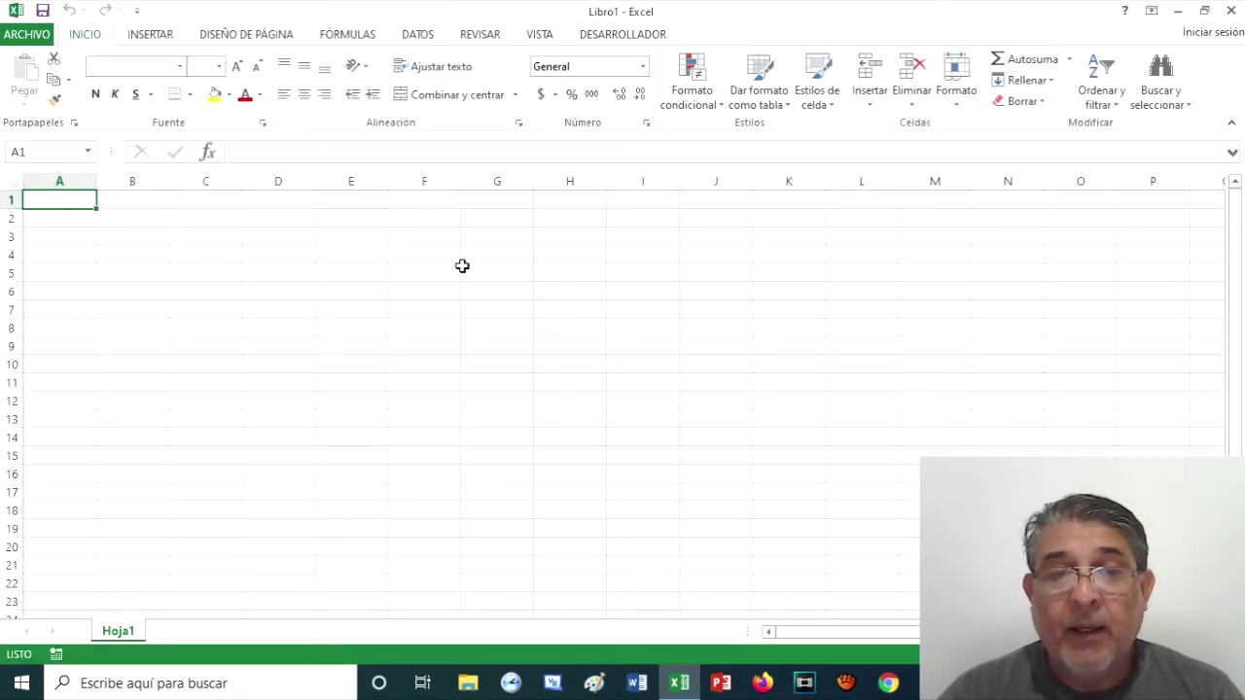
Select cell G5 and add two new sheets, Hoja2 and Hoja3.
{"action": "left_click", "coordinate": [463, 272]}
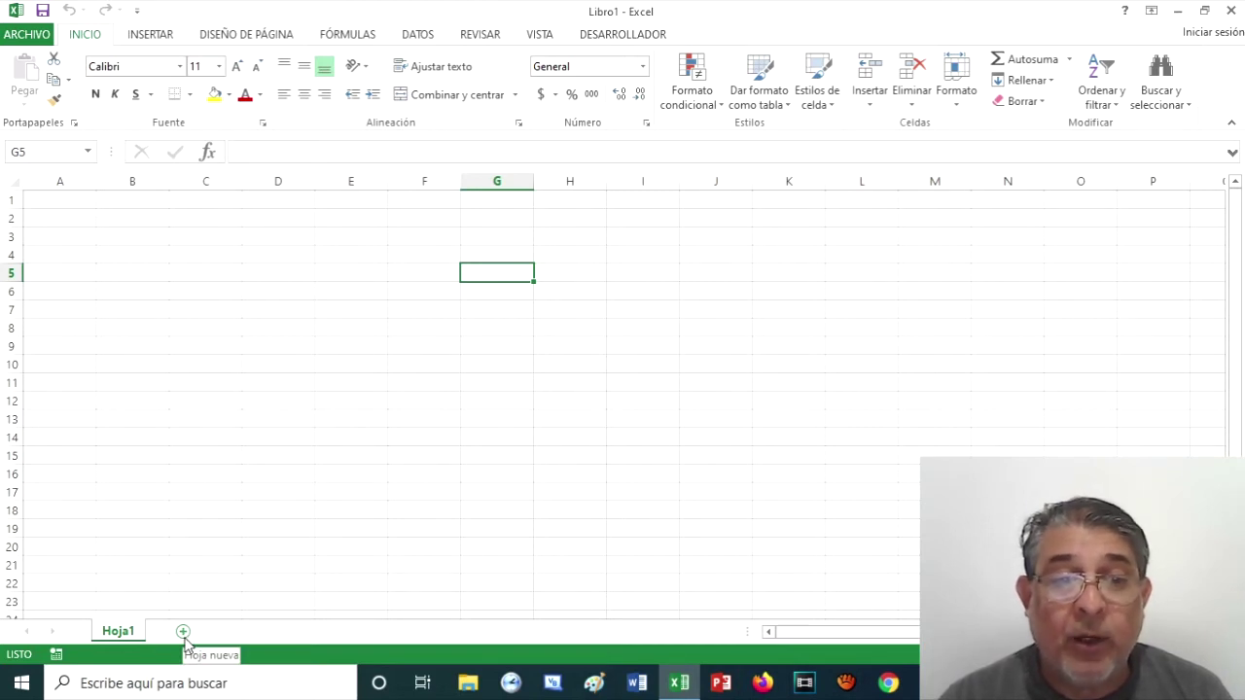
{"action": "left_click", "coordinate": [184, 635]}
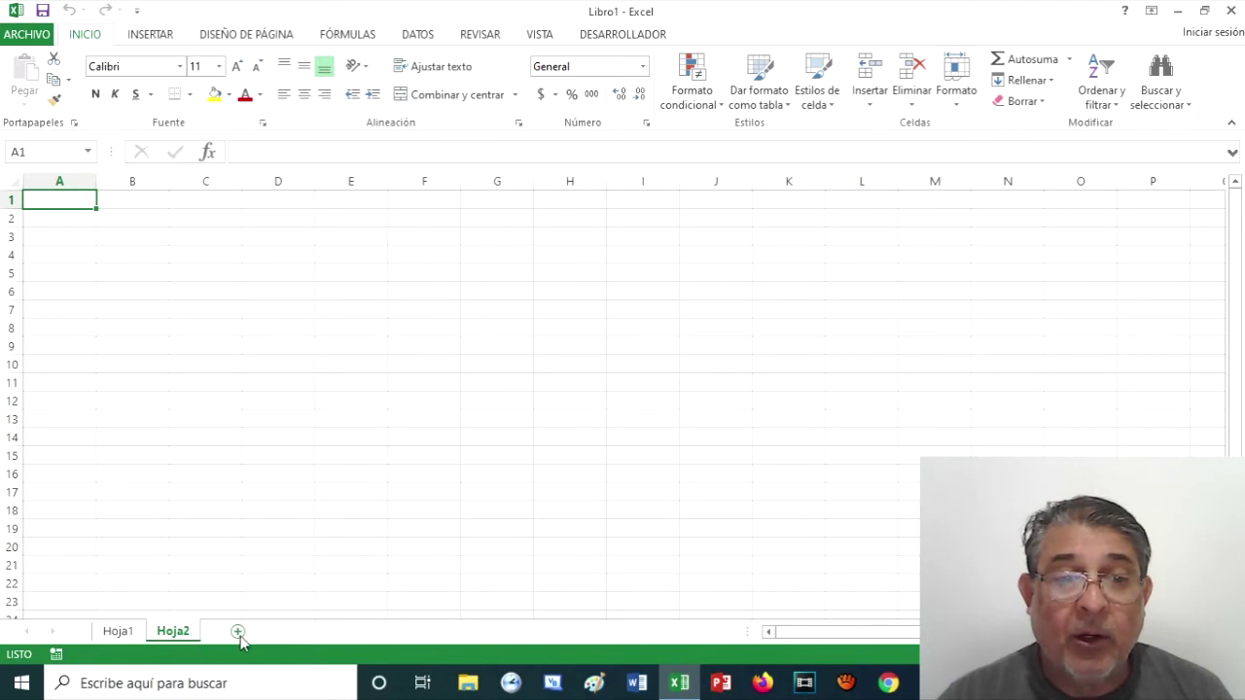
{"action": "key", "text": "shift+F11"}
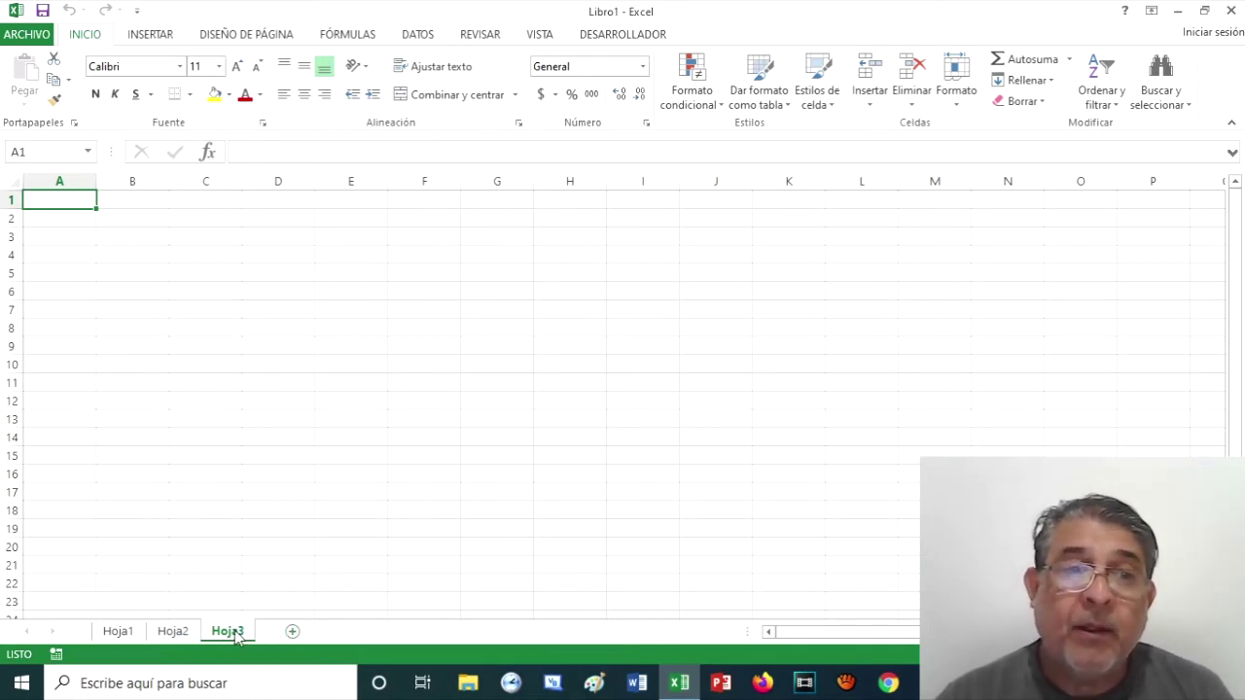
Switch through Hoja1, Hoja2 and Hoja3, ending back on Hoja1.
{"action": "left_click", "coordinate": [121, 632]}
{"action": "left_click", "coordinate": [165, 633]}
{"action": "left_click", "coordinate": [227, 633]}
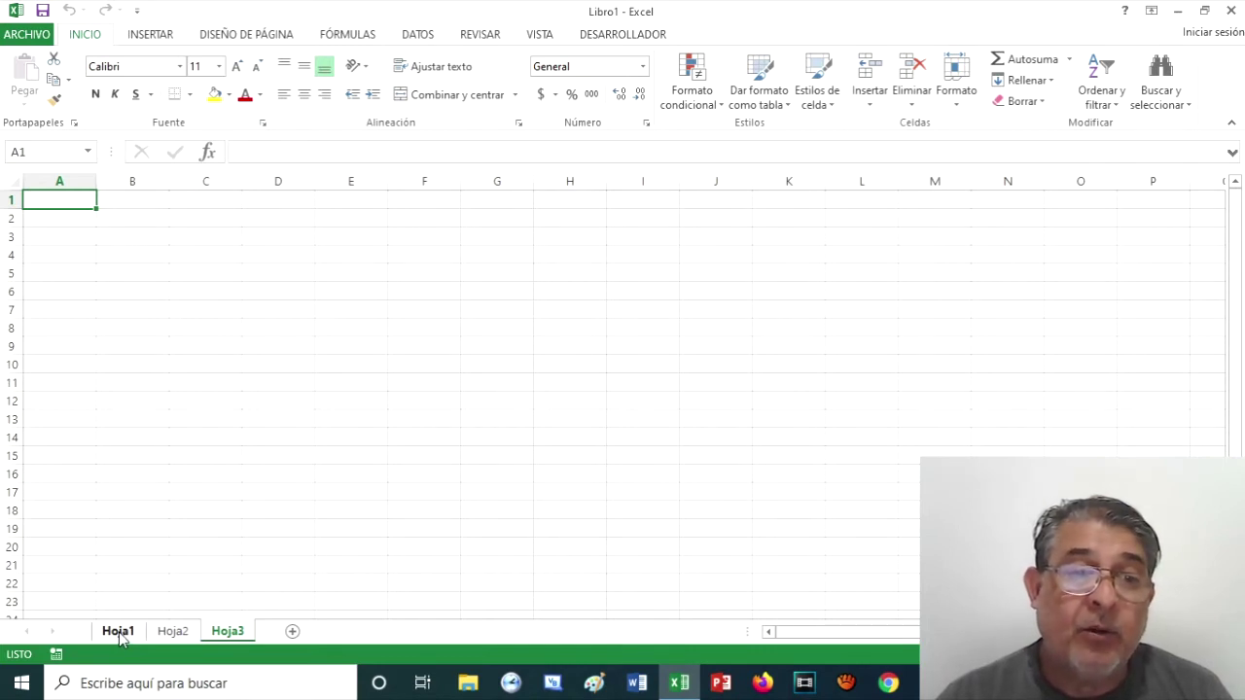
{"action": "left_click", "coordinate": [119, 632]}
Rename the Hoja1 sheet to 'Practica 1'.
{"action": "left_click", "coordinate": [172, 632], "text": "ctrl"}
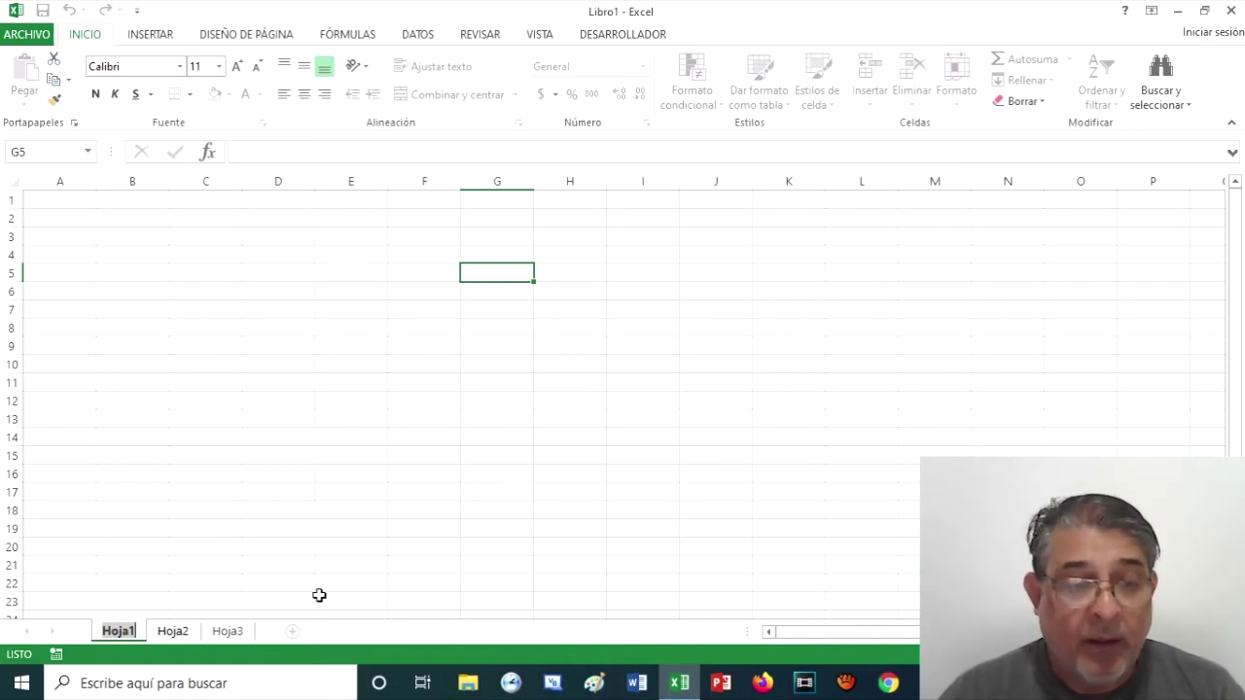
{"action": "type", "text": "Prac"}
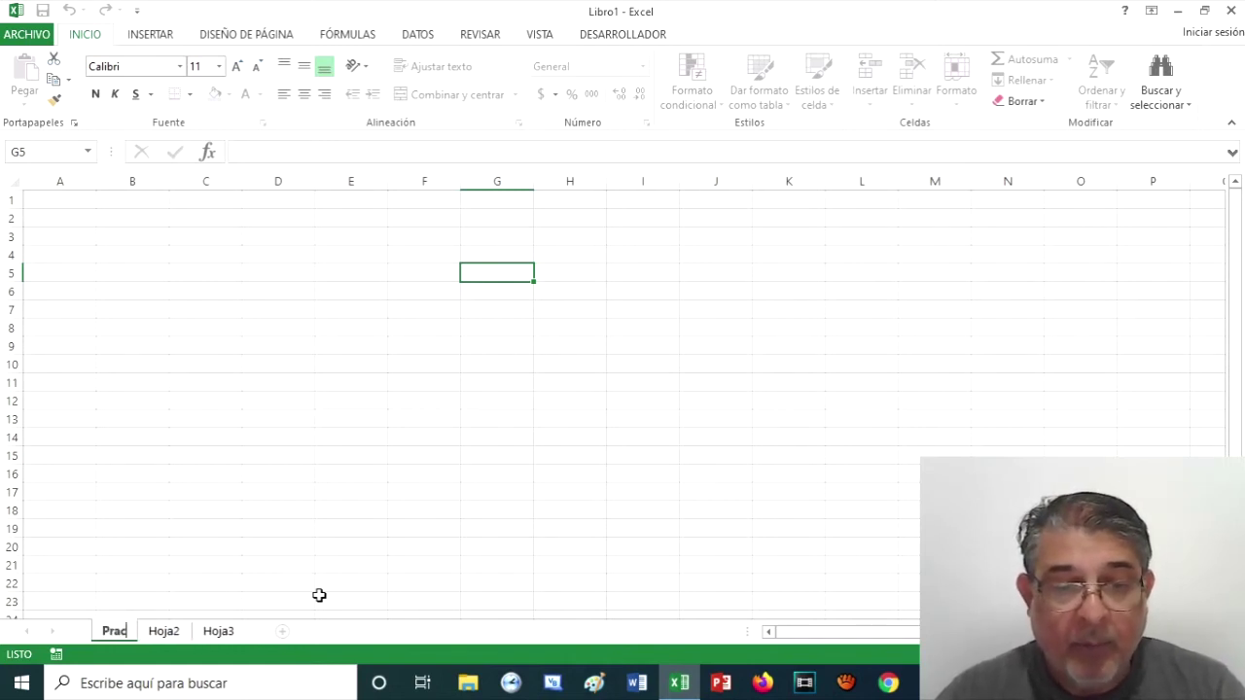
{"action": "type", "text": "tica 1"}
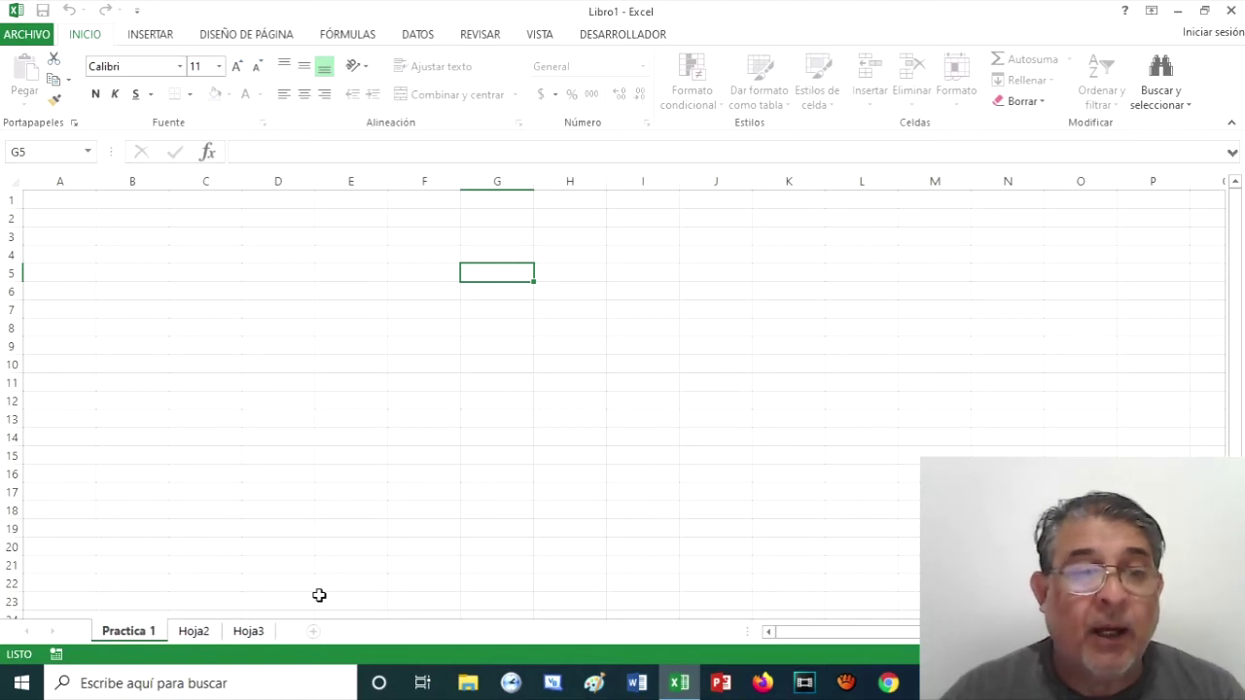
{"action": "key", "text": "Return"}
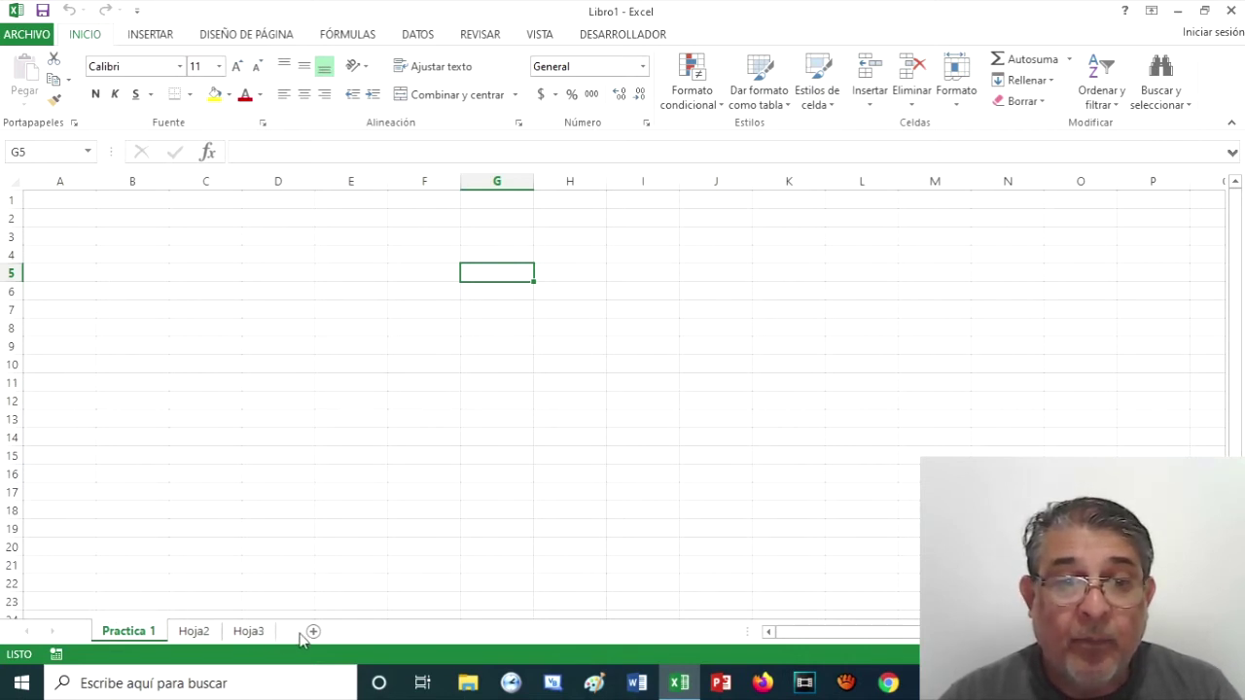
Add sheets Hoja4 and Hoja5, delete both, and return to Practica 1.
{"action": "left_click", "coordinate": [358, 632]}
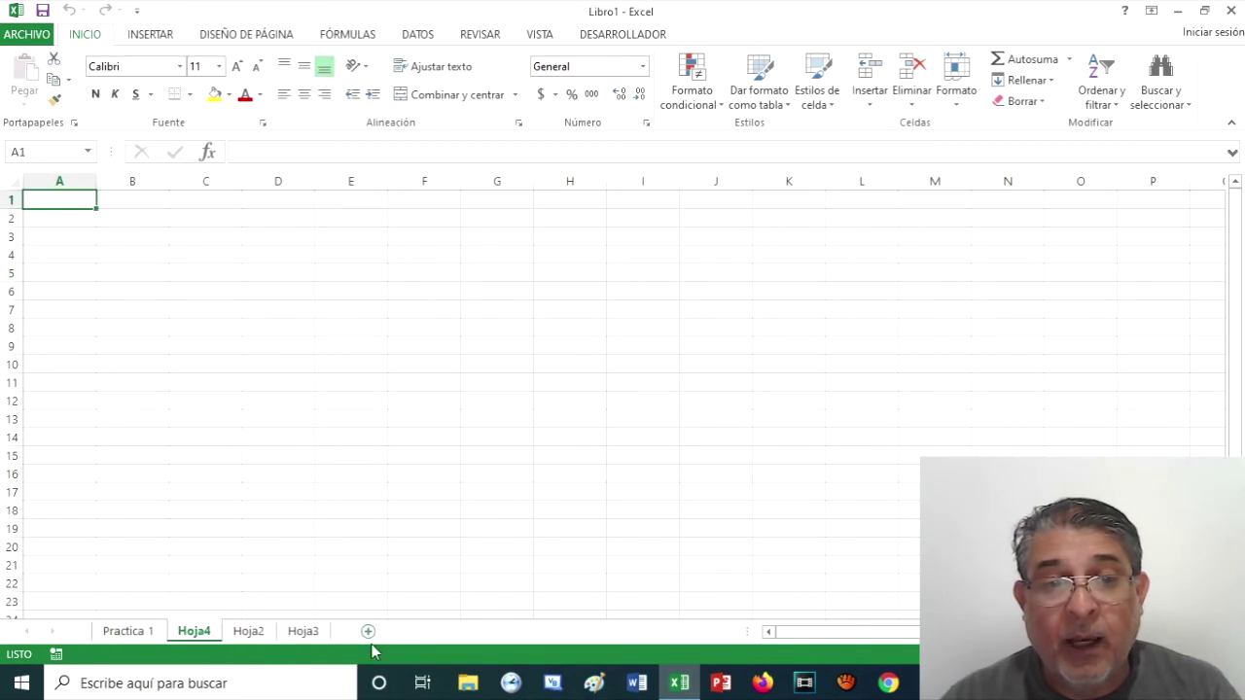
{"action": "left_click", "coordinate": [370, 632]}
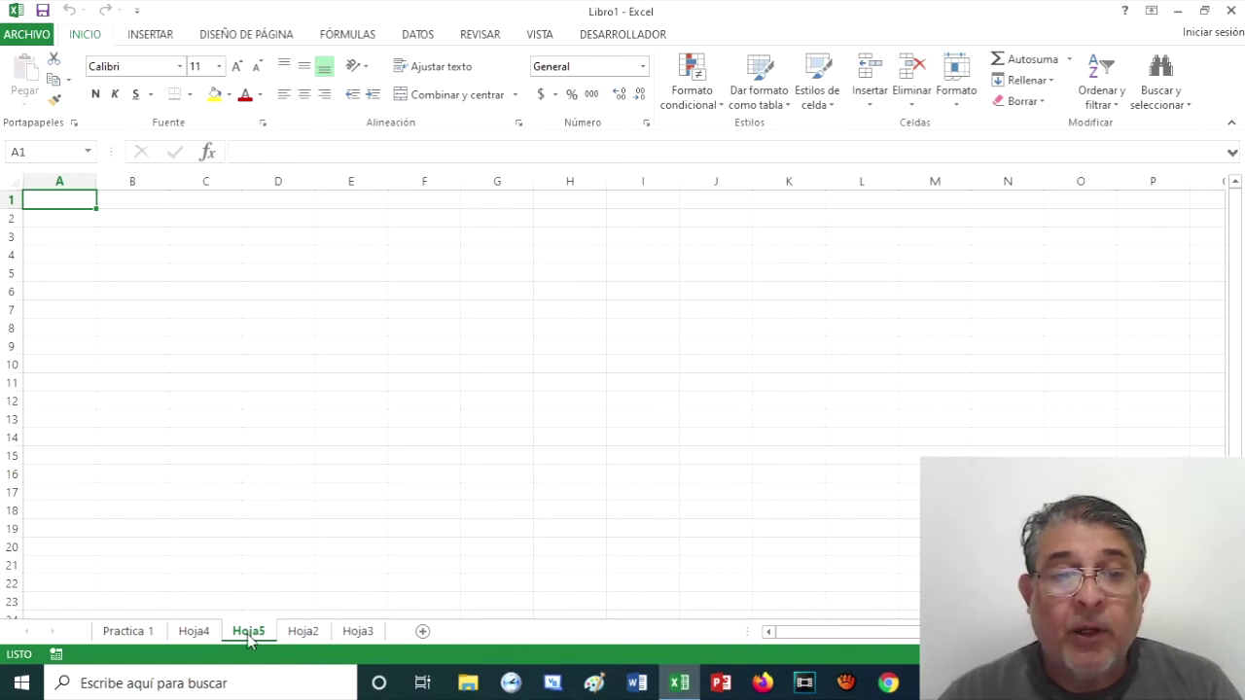
{"action": "right_click", "coordinate": [249, 638]}
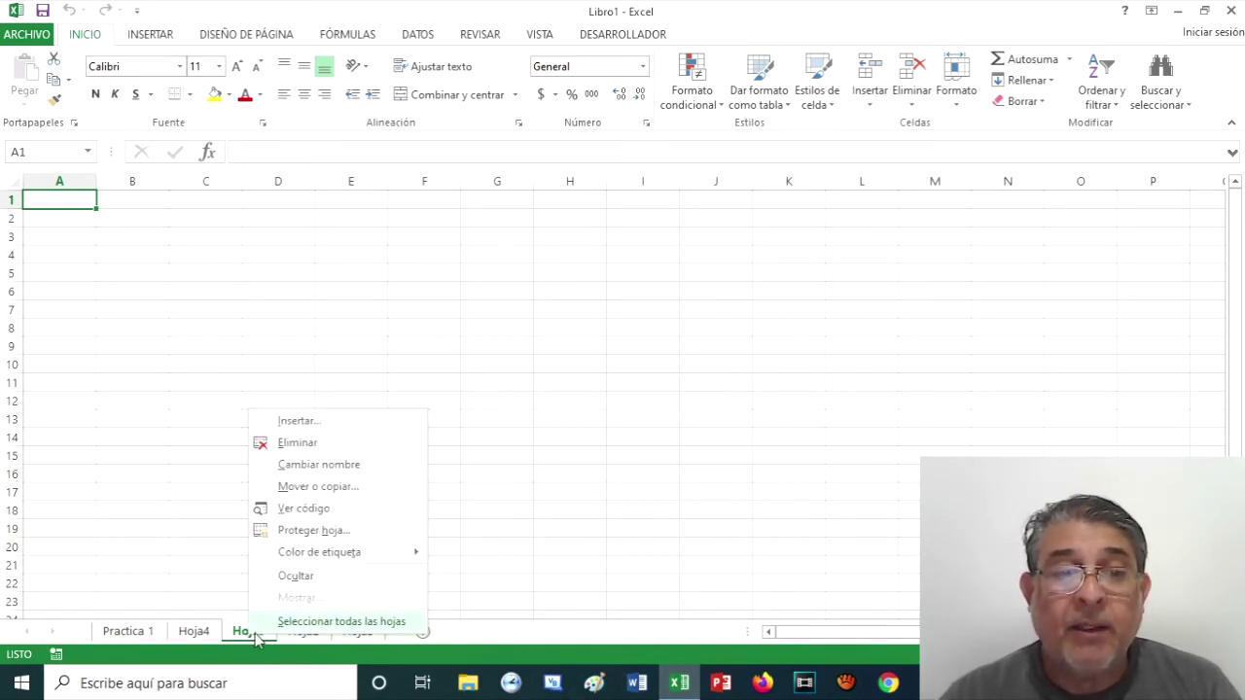
{"action": "left_click", "coordinate": [298, 442]}
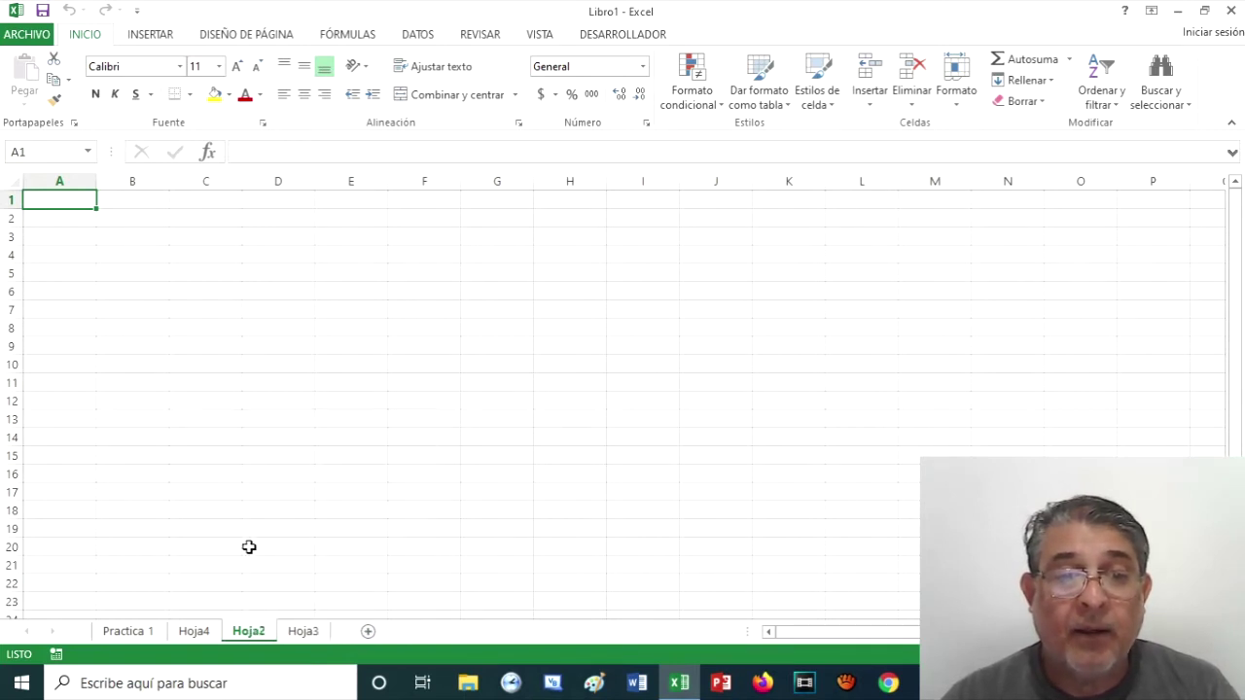
{"action": "left_click", "coordinate": [194, 633]}
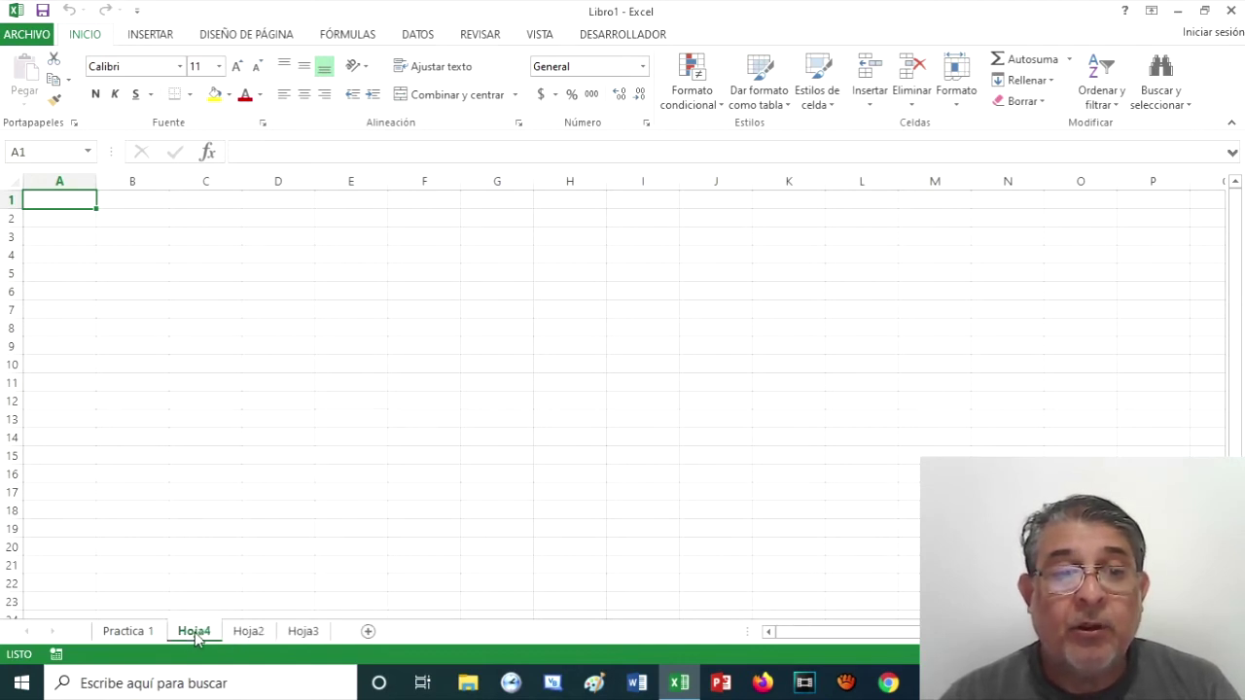
{"action": "right_click", "coordinate": [196, 632]}
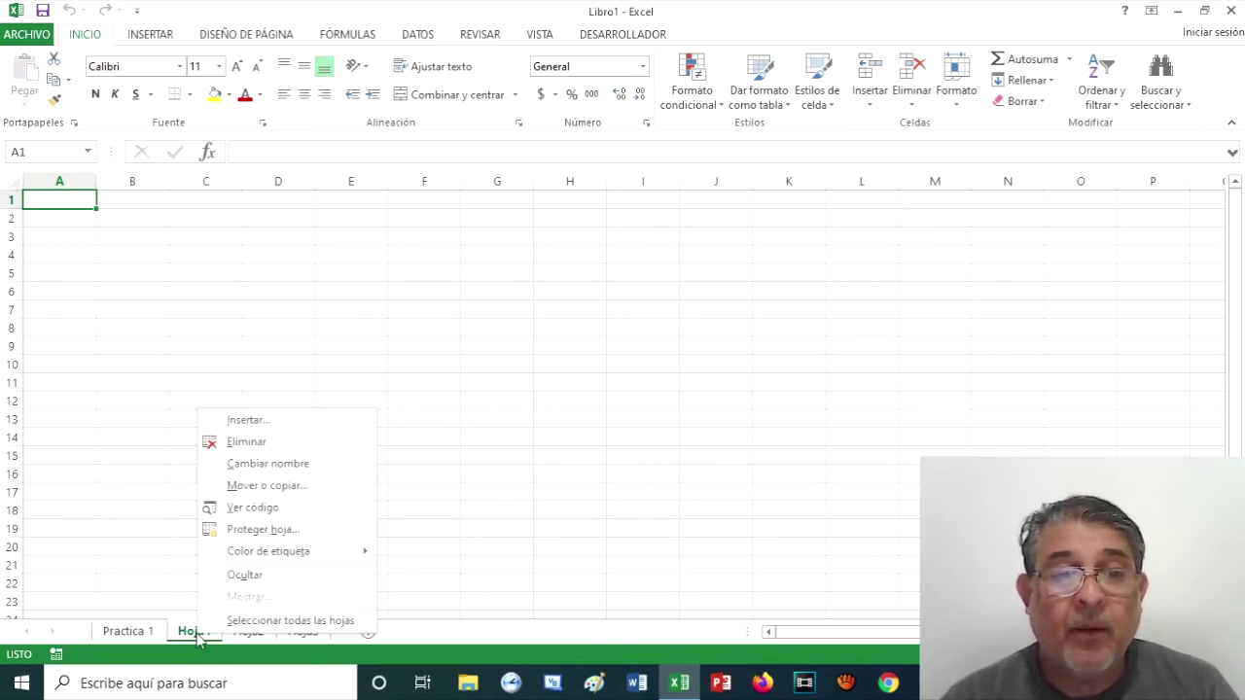
{"action": "left_click", "coordinate": [263, 441]}
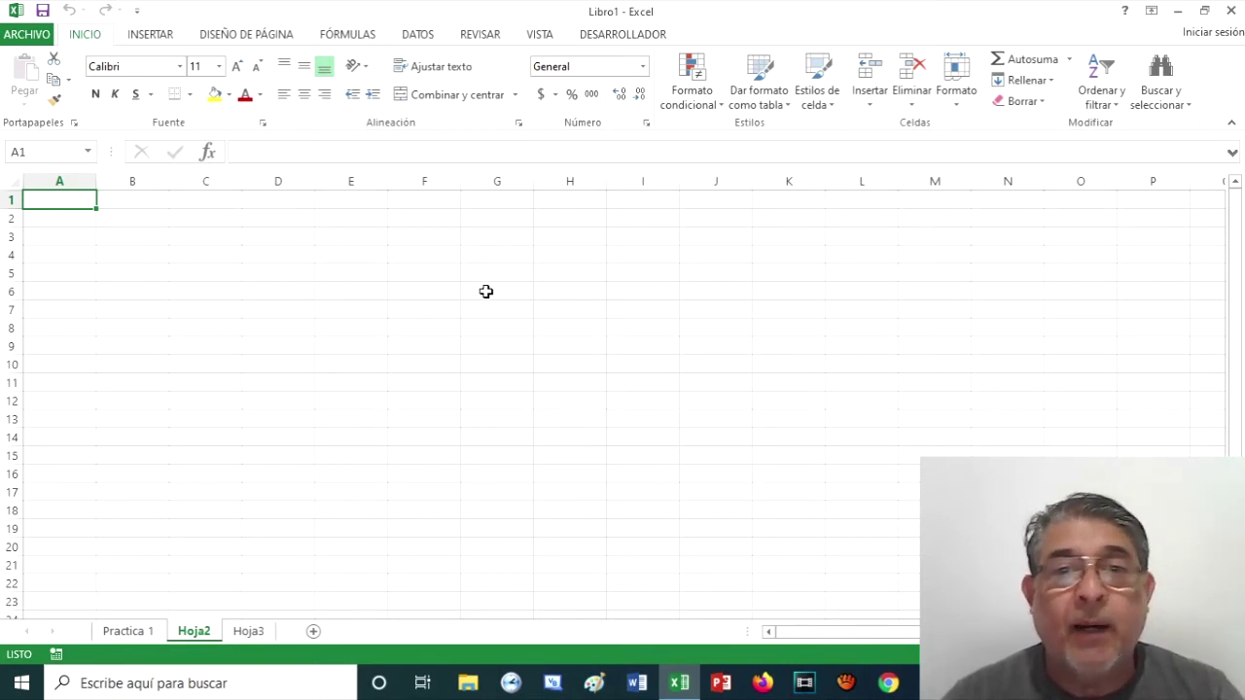
{"action": "left_click", "coordinate": [128, 631]}
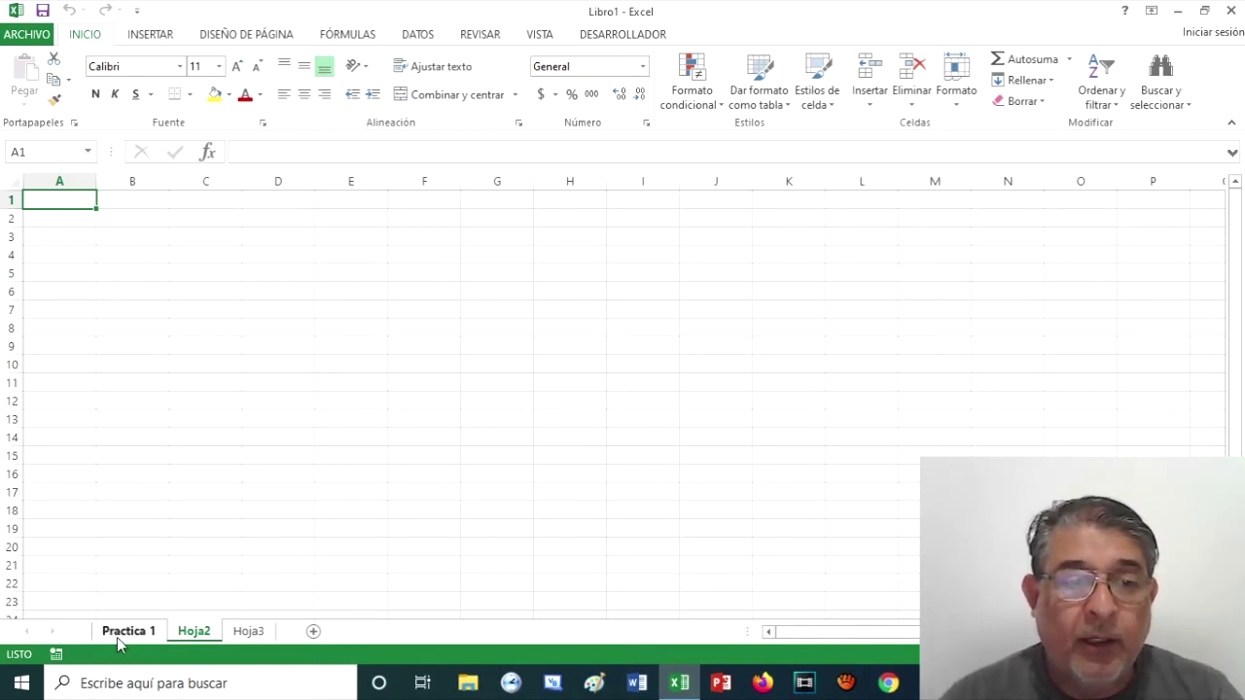
{"action": "left_click", "coordinate": [39, 203]}
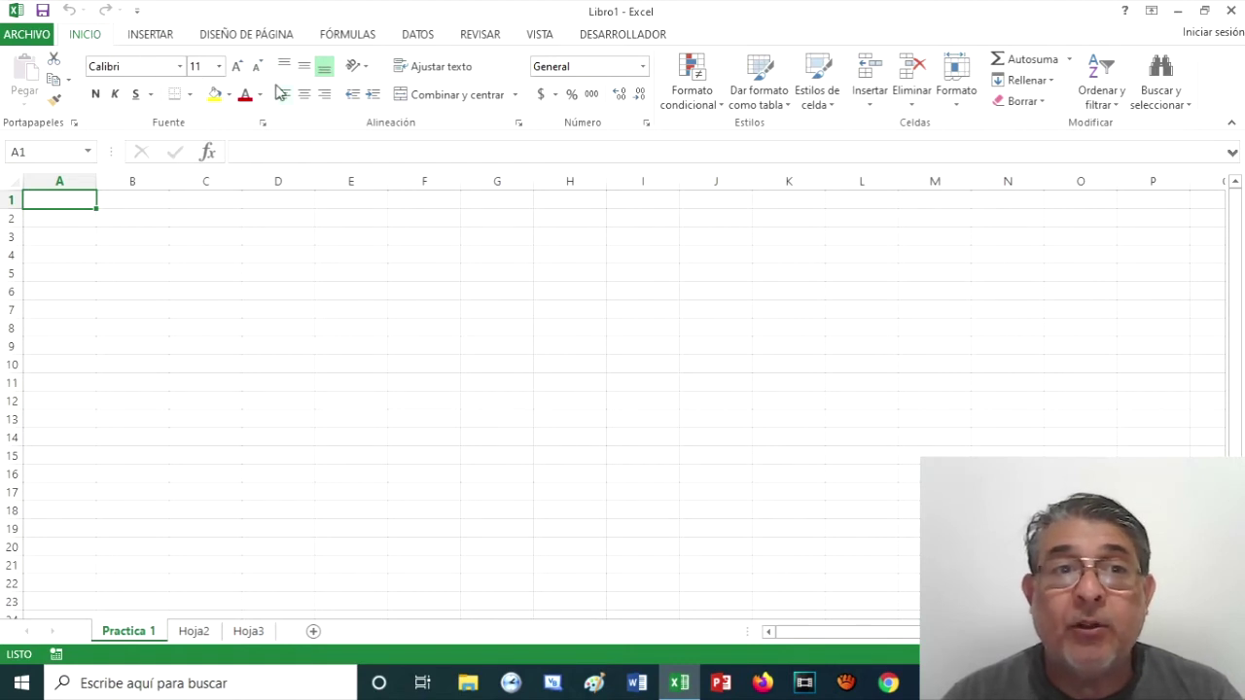
{"action": "double_click", "coordinate": [156, 37]}
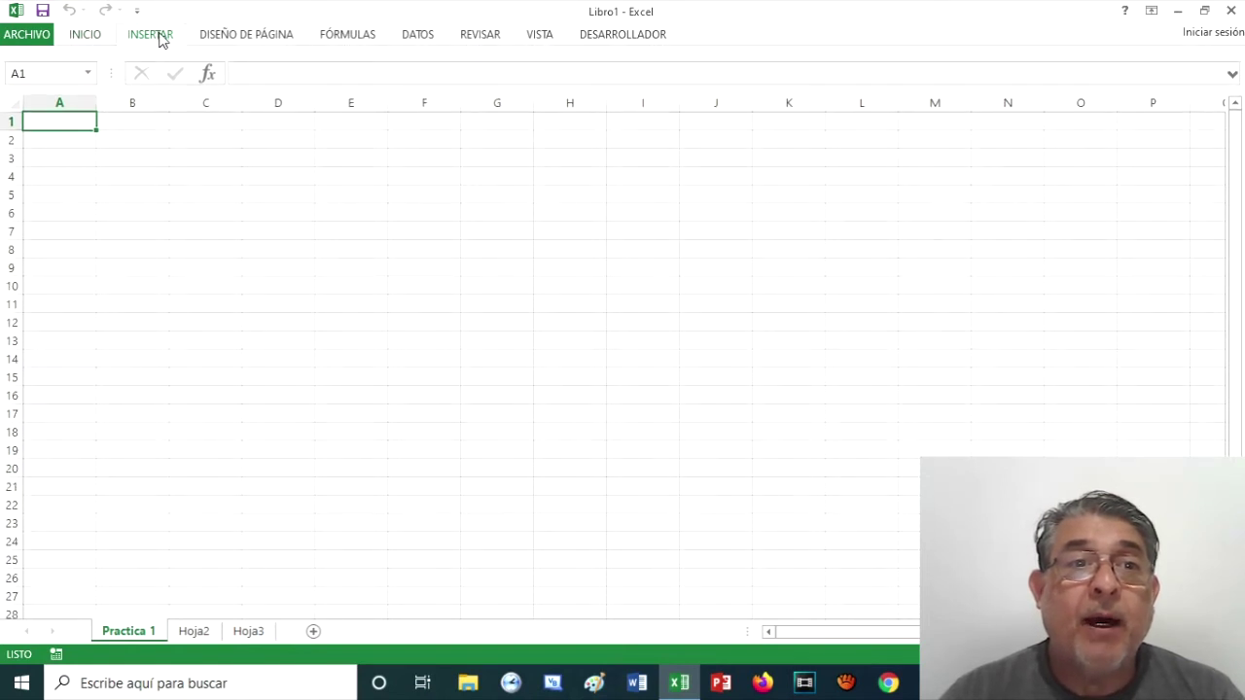
{"action": "left_click", "coordinate": [157, 37]}
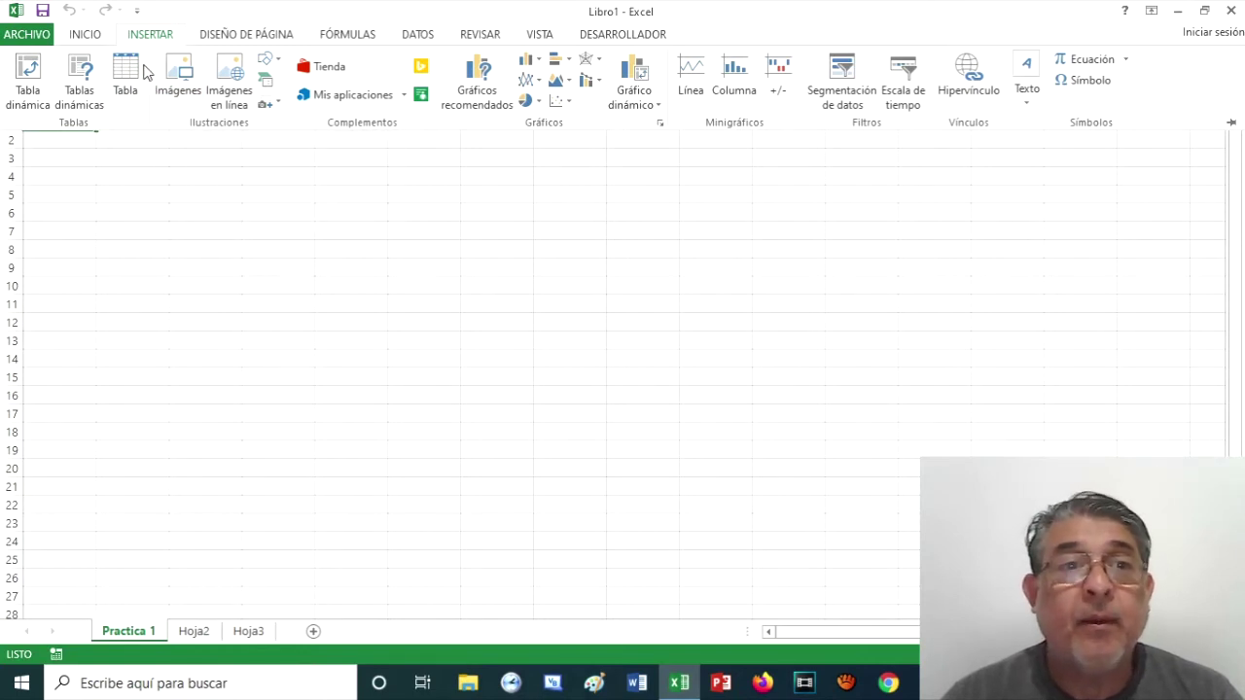
{"action": "left_click", "coordinate": [85, 36]}
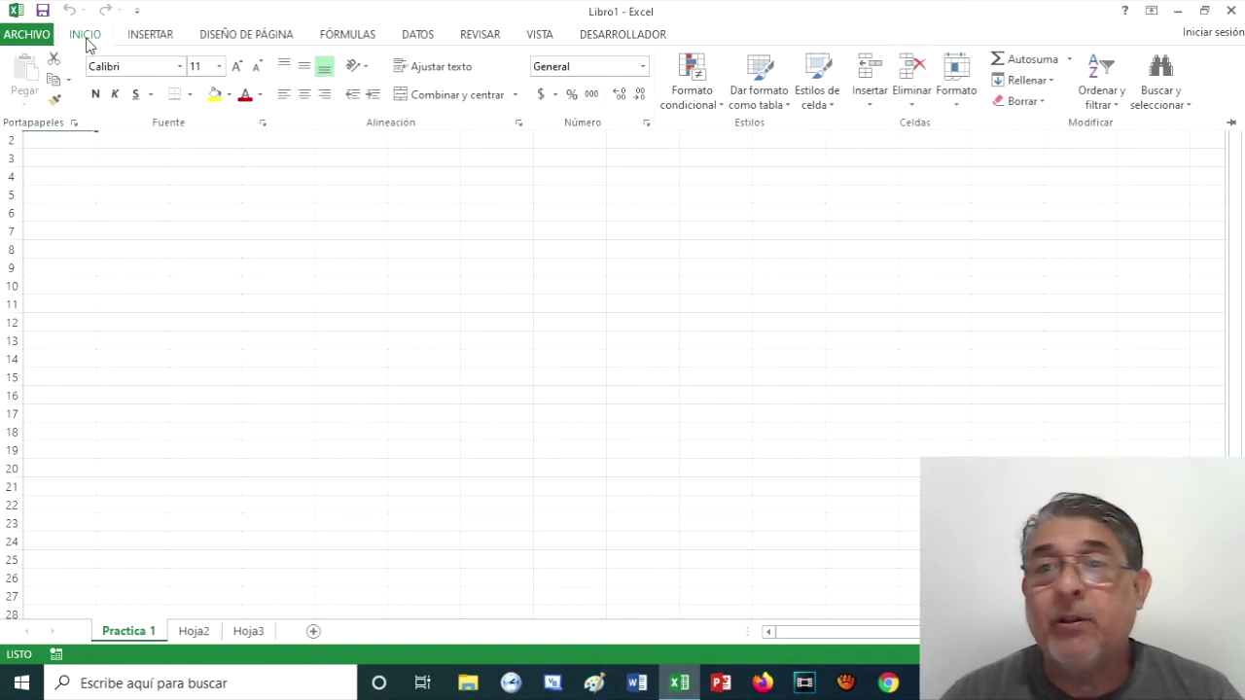
{"action": "left_click", "coordinate": [1232, 125]}
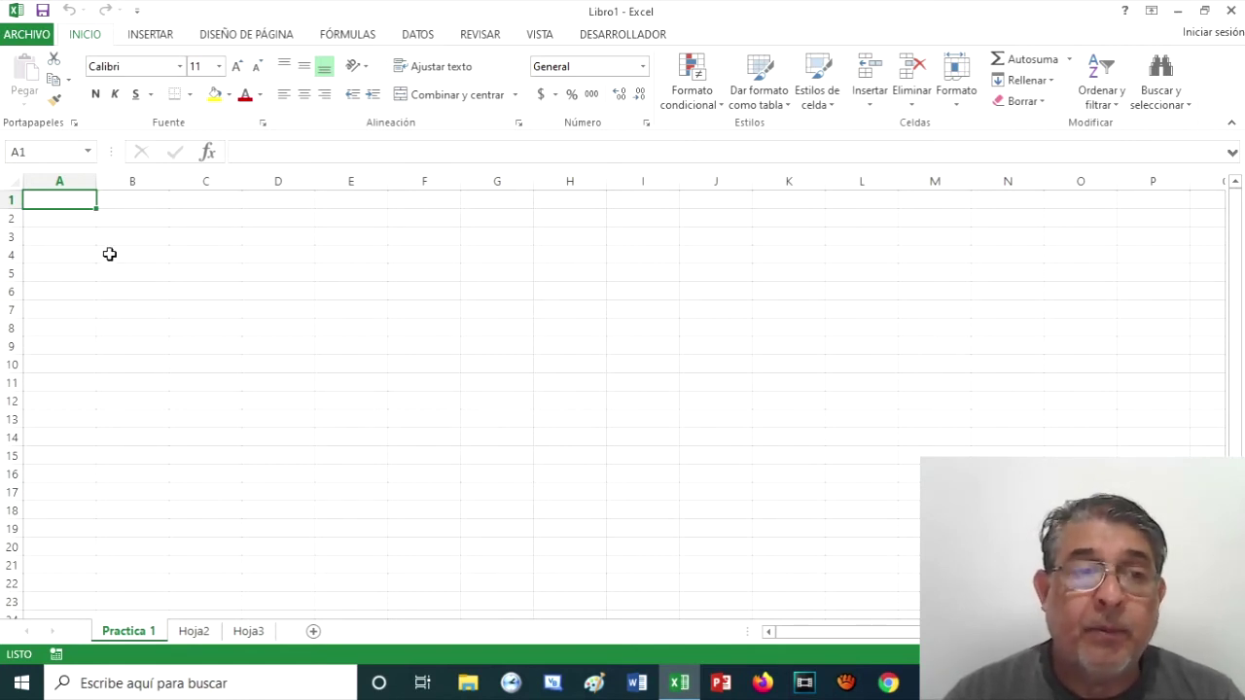
Select entire columns A, C, A, B, C and D in turn.
{"action": "left_click", "coordinate": [64, 182]}
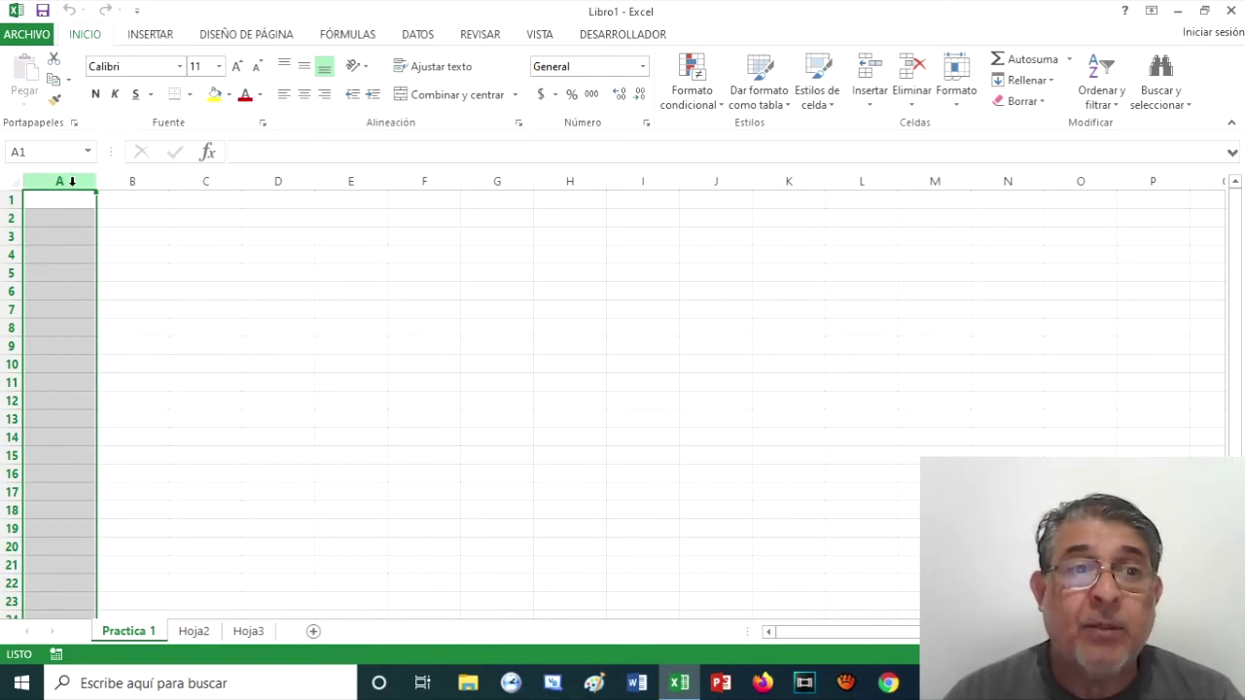
{"action": "left_click", "coordinate": [205, 181]}
{"action": "left_click", "coordinate": [61, 181]}
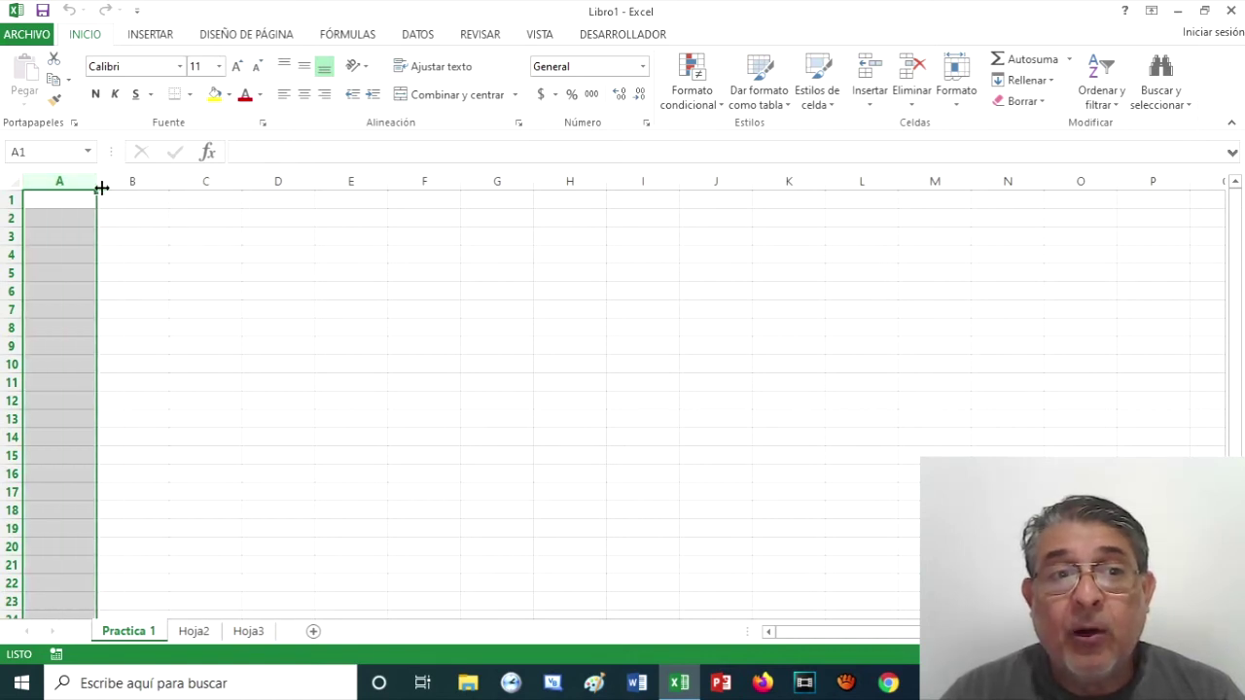
{"action": "left_click", "coordinate": [133, 181]}
{"action": "left_click", "coordinate": [207, 182]}
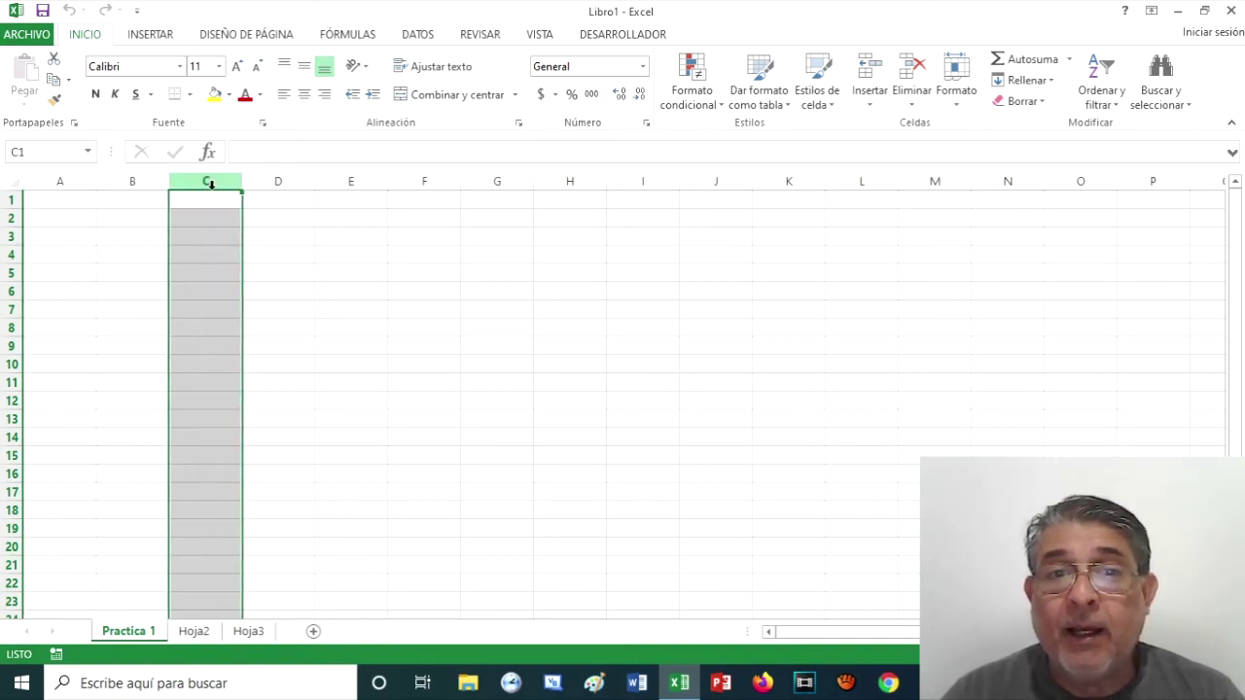
{"action": "left_click", "coordinate": [269, 182]}
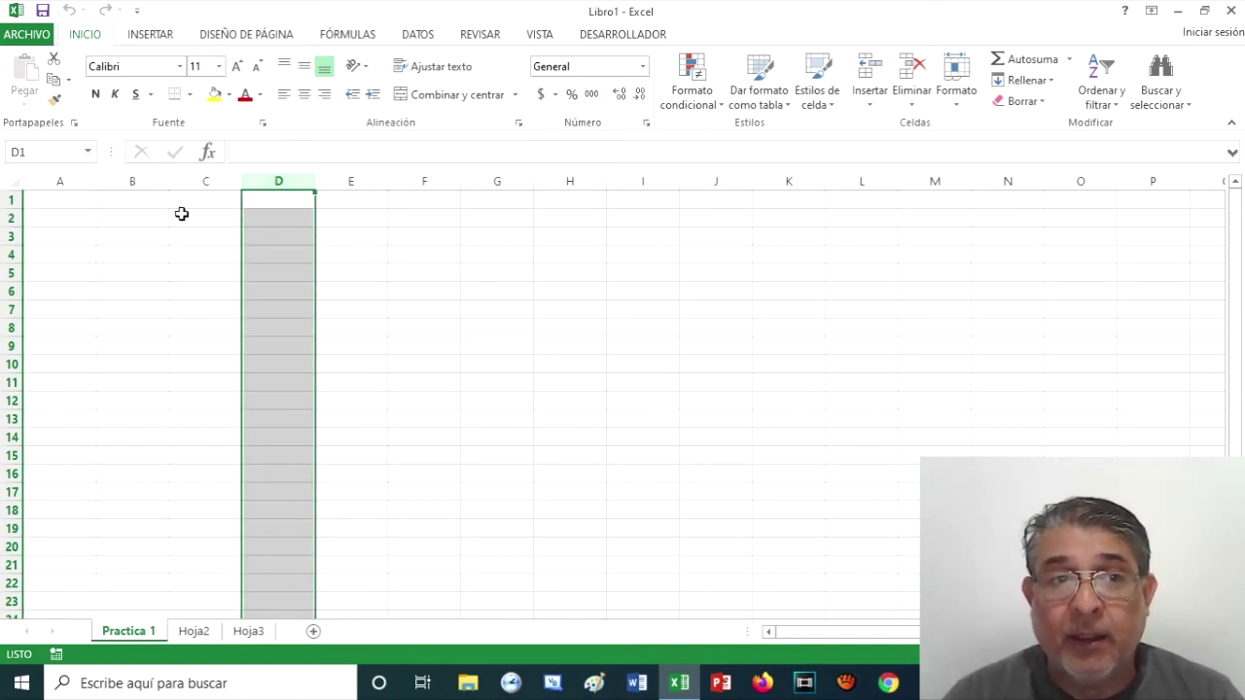
Select entire rows 1 through 5 one by one, ending on row 1.
{"action": "left_click", "coordinate": [9, 200]}
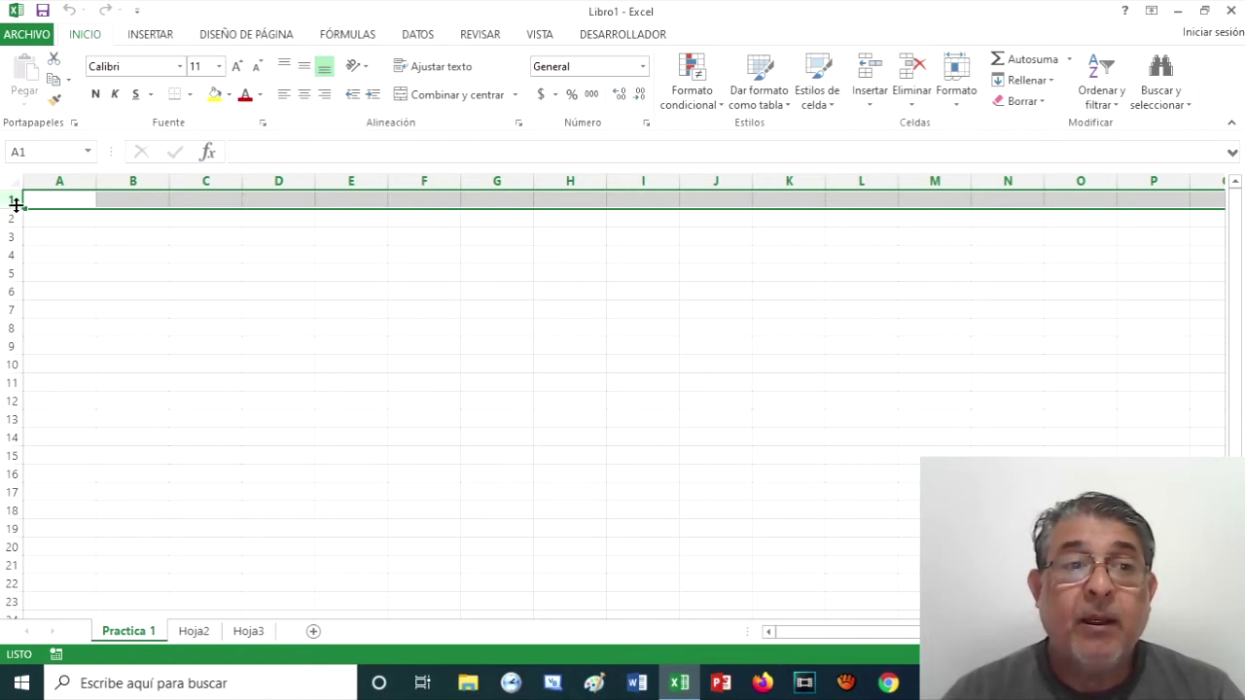
{"action": "left_click", "coordinate": [12, 219]}
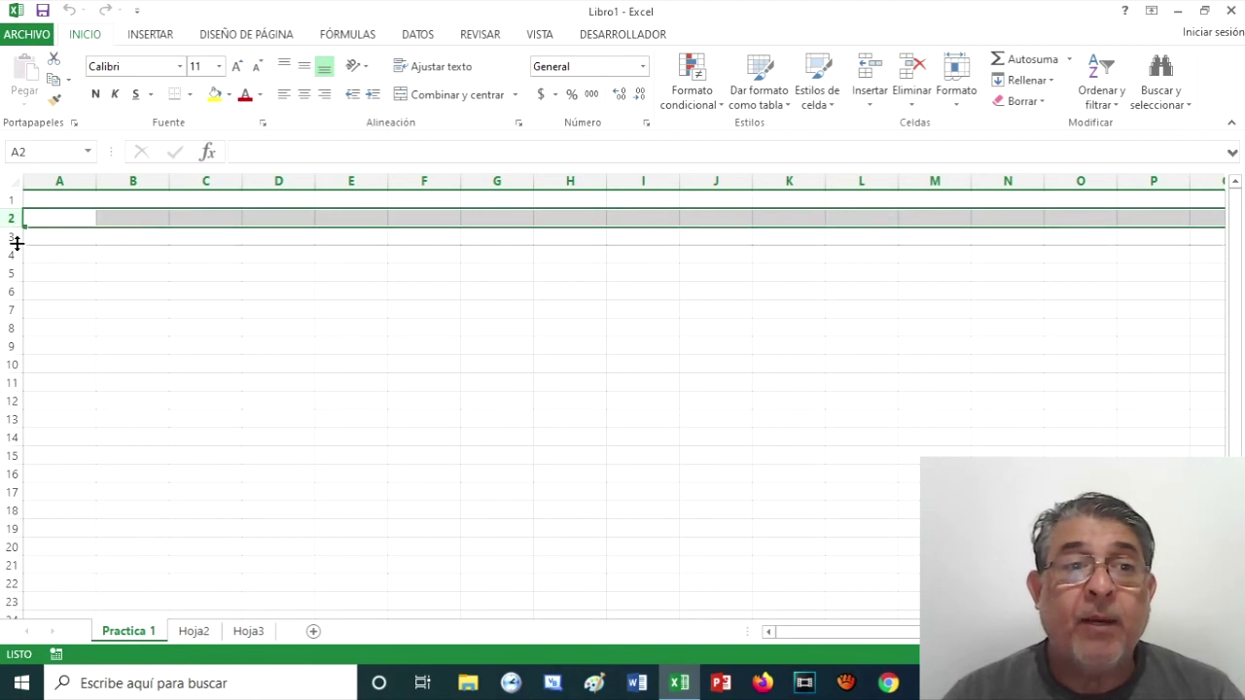
{"action": "left_click", "coordinate": [12, 239]}
{"action": "left_click", "coordinate": [10, 255]}
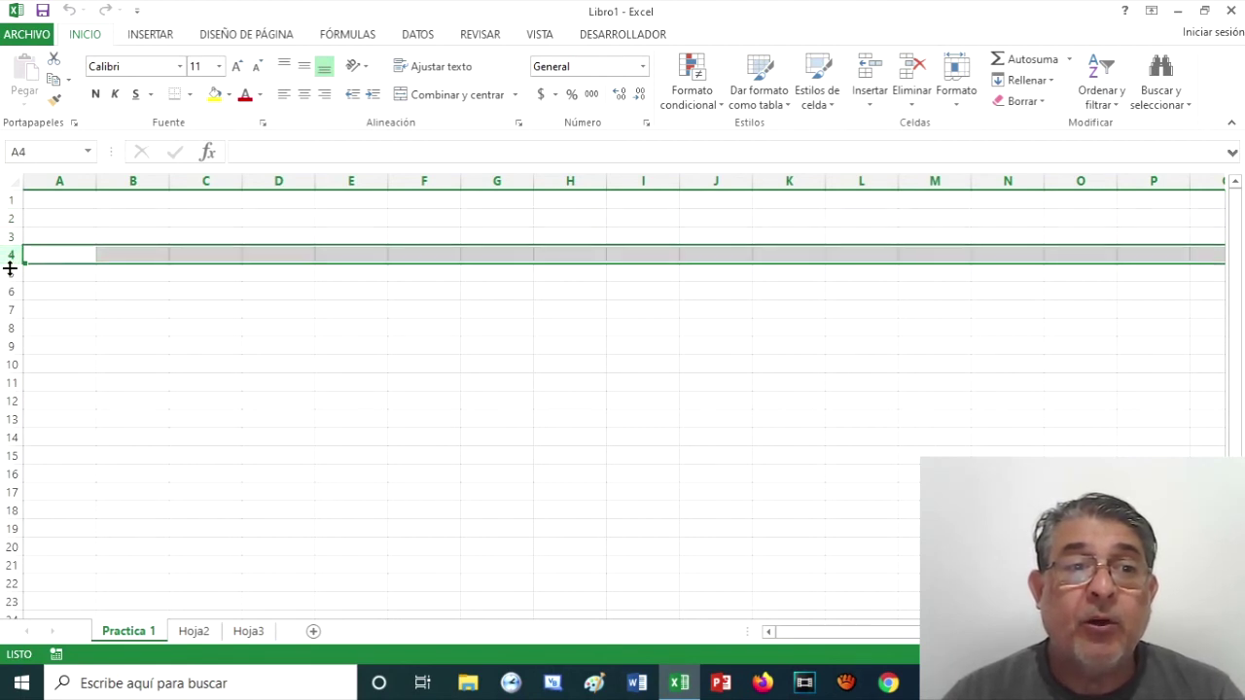
{"action": "left_click", "coordinate": [8, 272]}
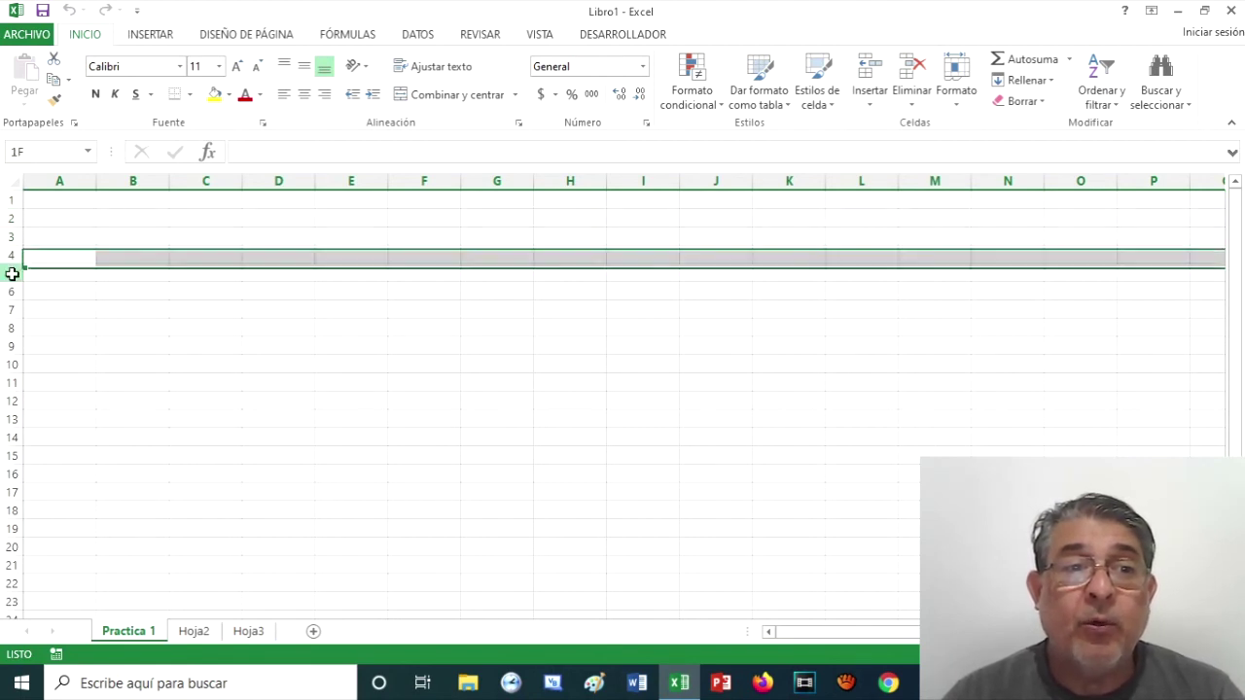
{"action": "left_click", "coordinate": [13, 199]}
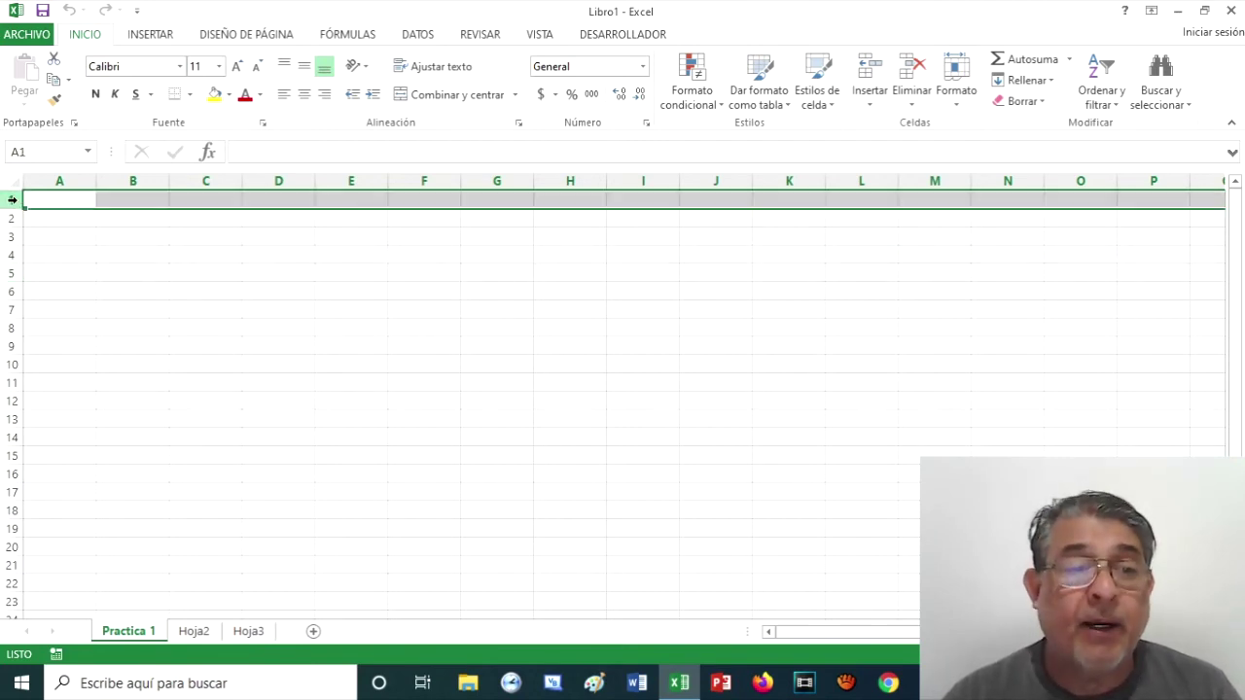
{"action": "key", "text": "ctrl+Down"}
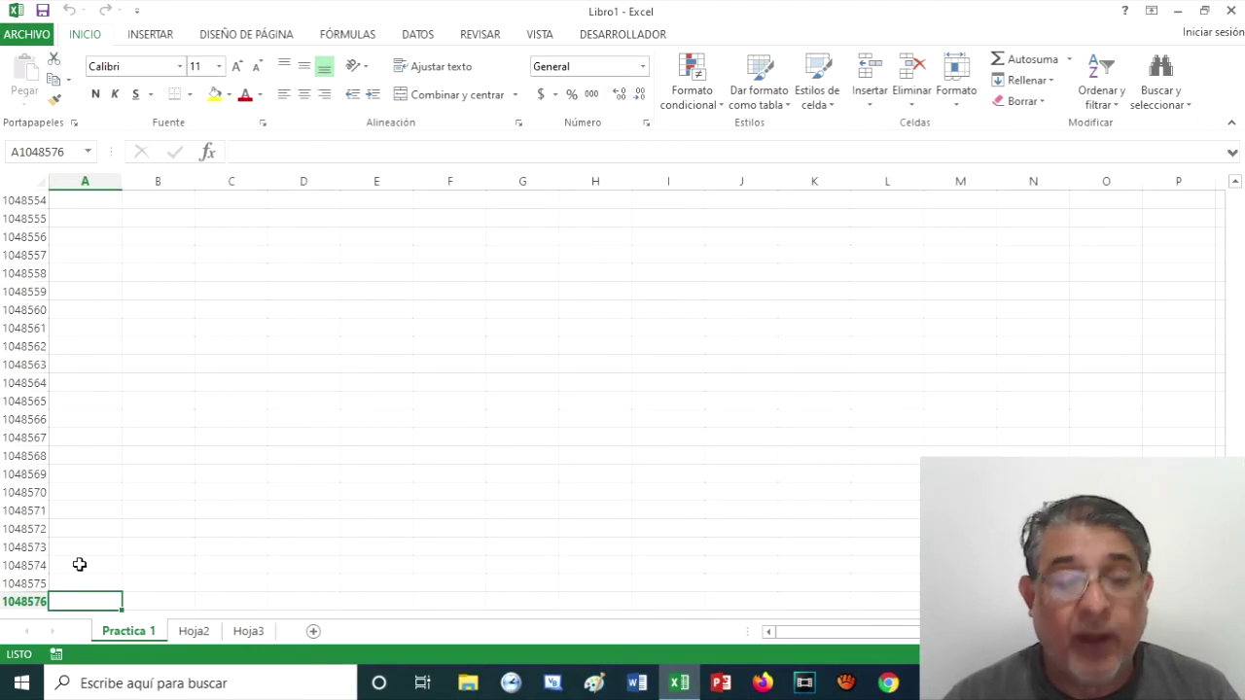
{"action": "key", "text": "ctrl+Up"}
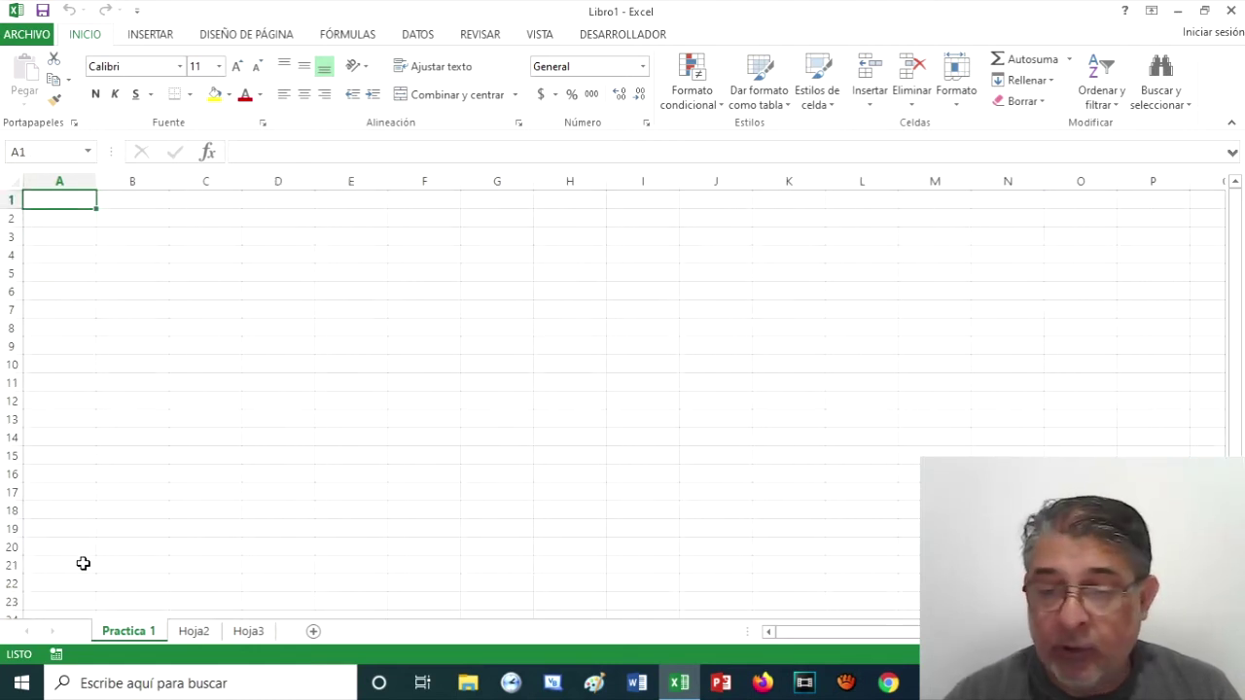
{"action": "key", "text": "ctrl+Down"}
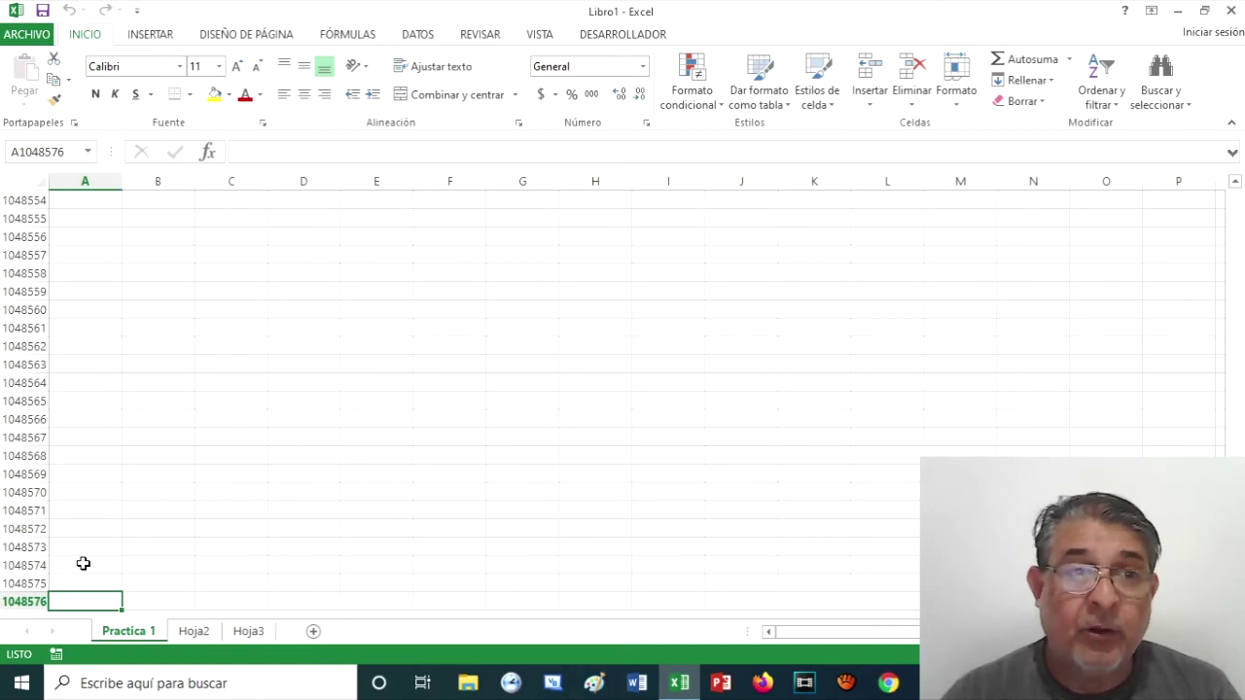
{"action": "key", "text": "ctrl+Up"}
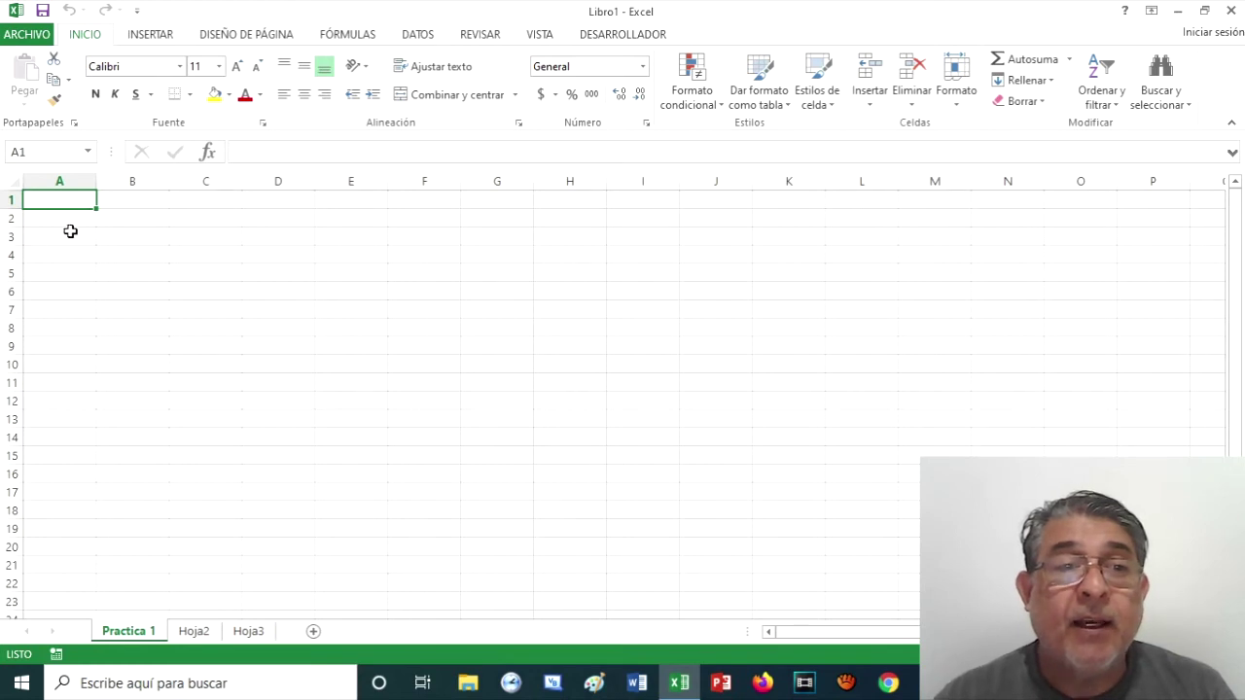
Make B2 then C4 current, check C4 in the Name Box, then go to A1 and G14.
{"action": "left_click", "coordinate": [120, 220]}
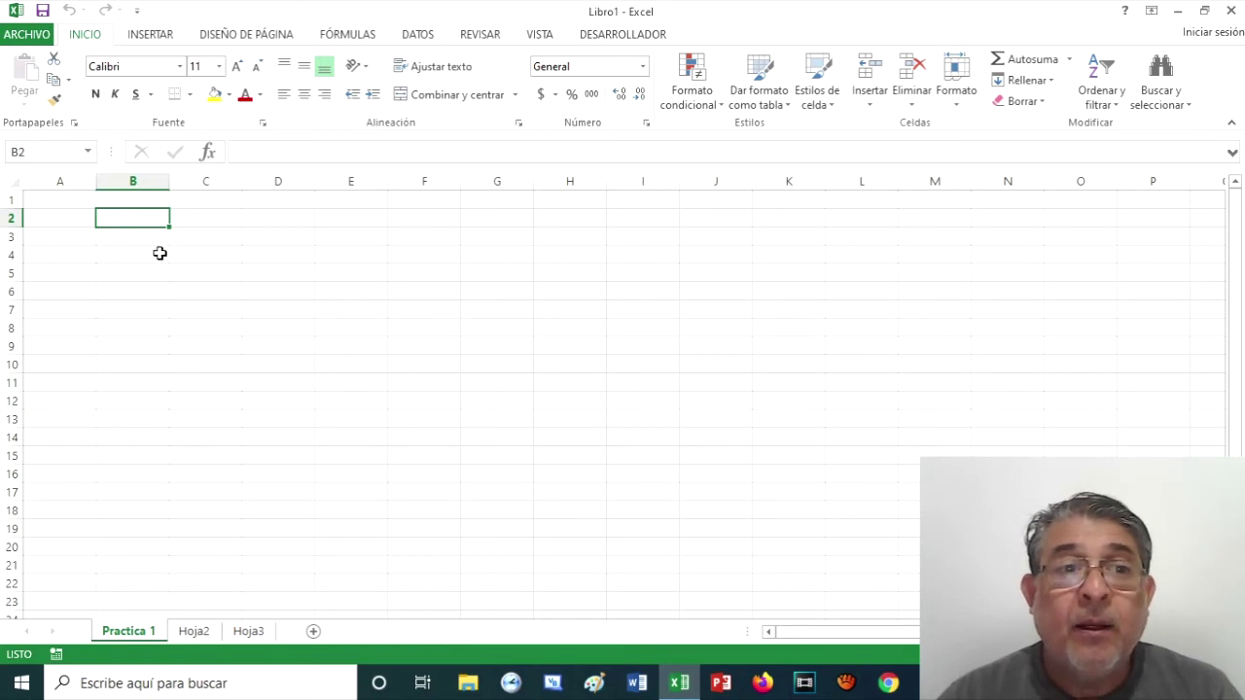
{"action": "left_click", "coordinate": [204, 256]}
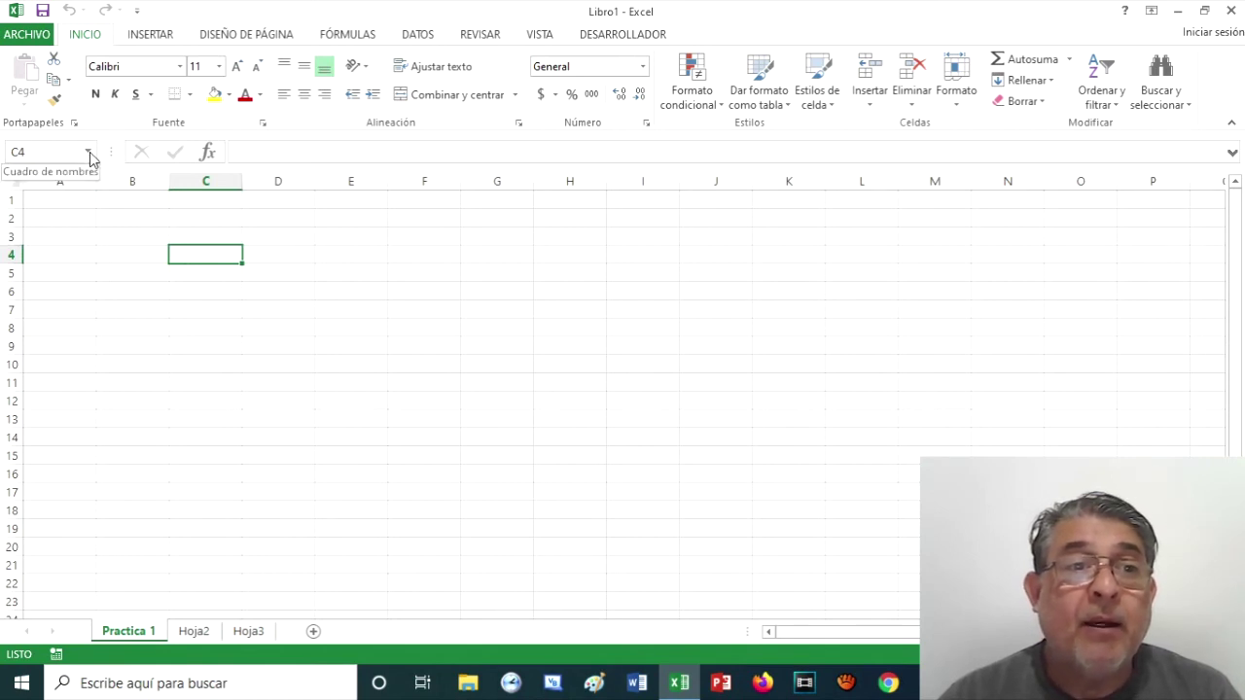
{"action": "left_click", "coordinate": [30, 151]}
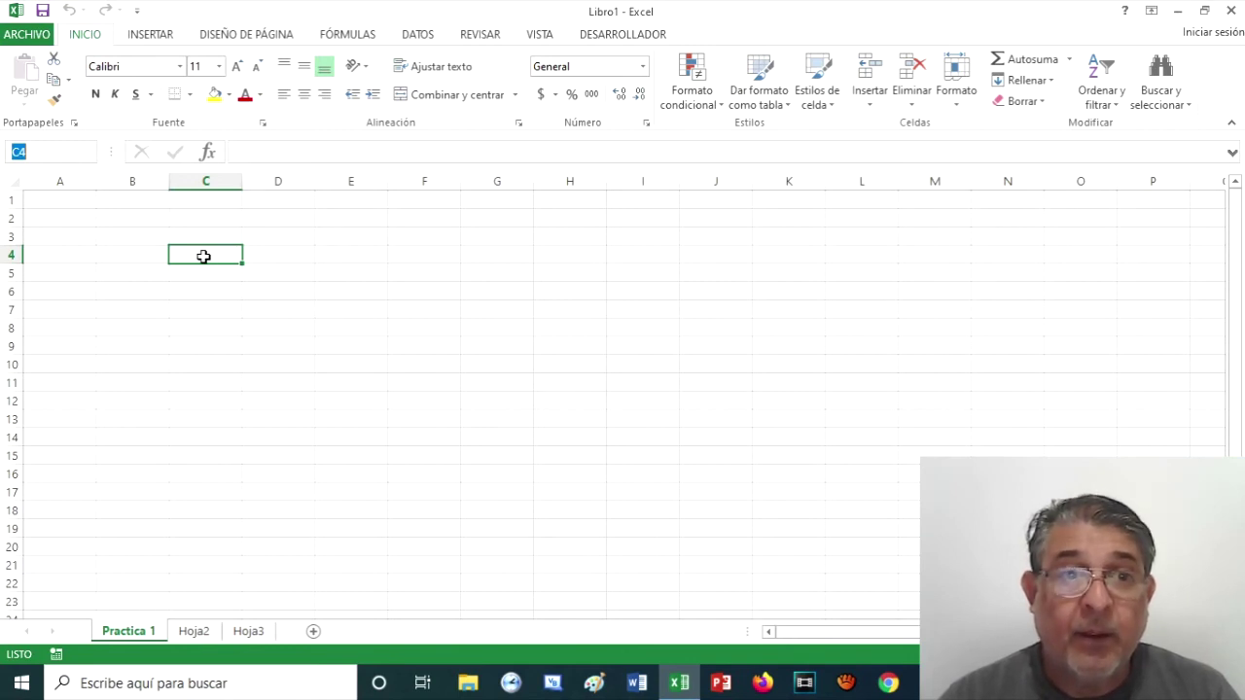
{"action": "left_click", "coordinate": [62, 202]}
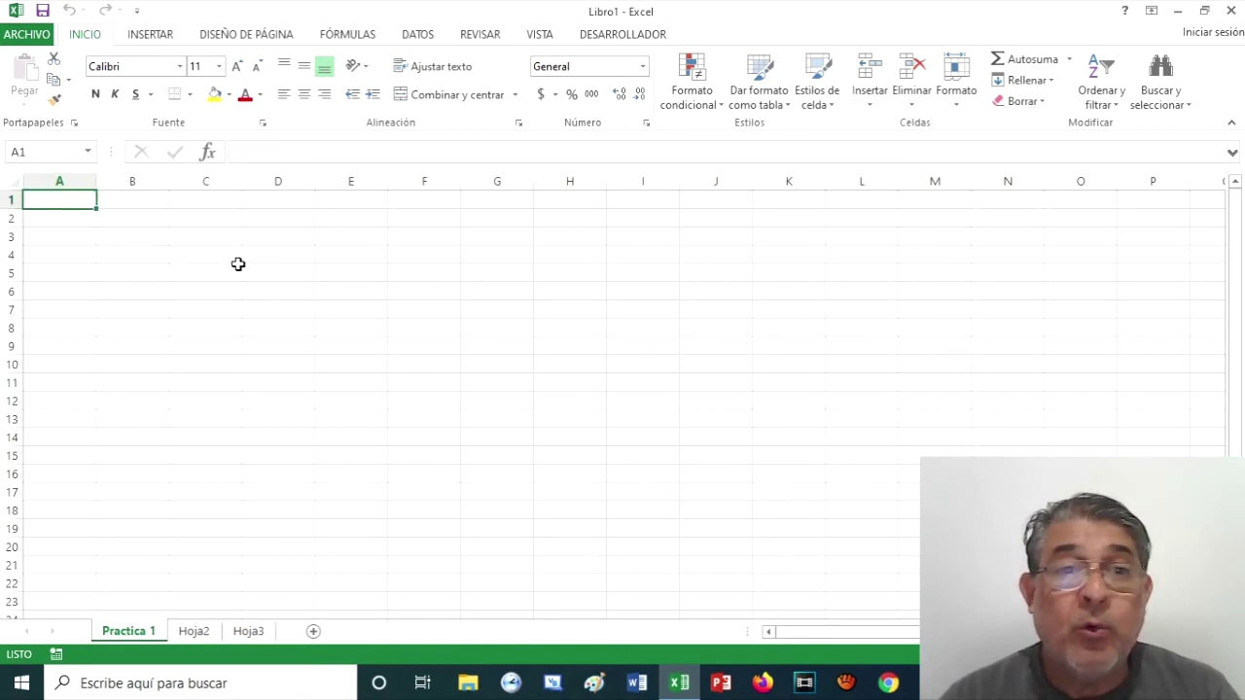
{"action": "left_click", "coordinate": [508, 436]}
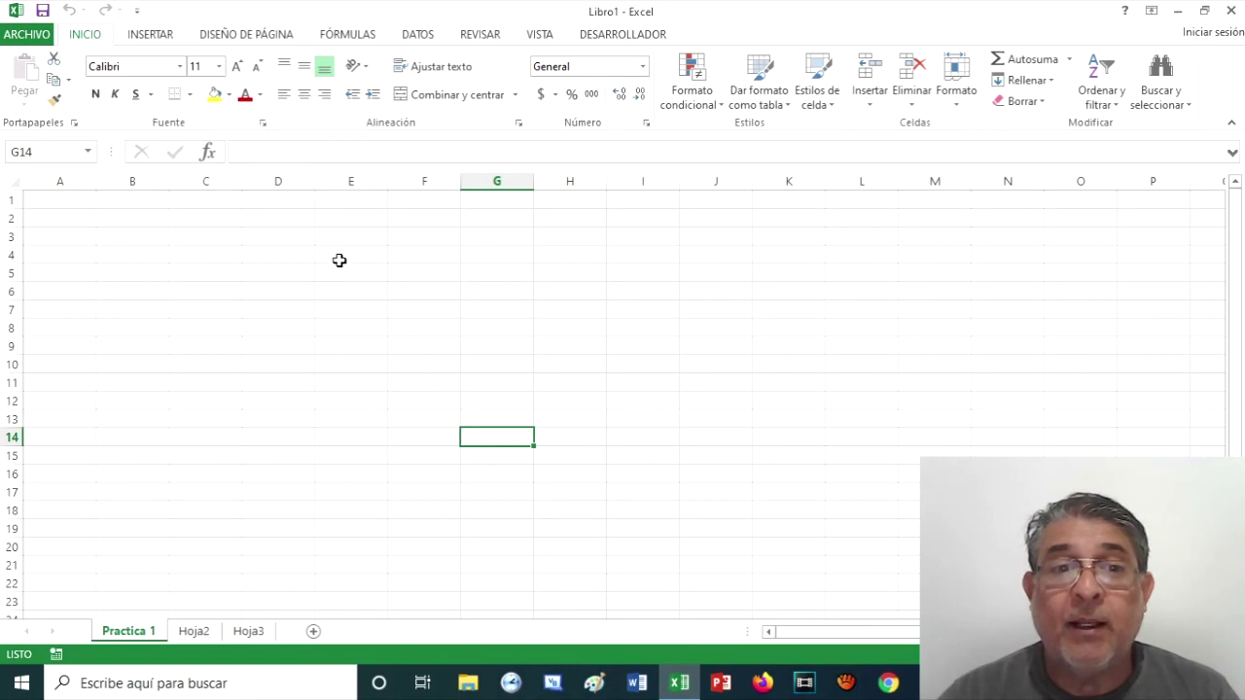
Select range E4:E14, then range F7:L7, then cell C3.
{"action": "left_click_drag", "start_coordinate": [339, 256], "coordinate": [320, 428]}
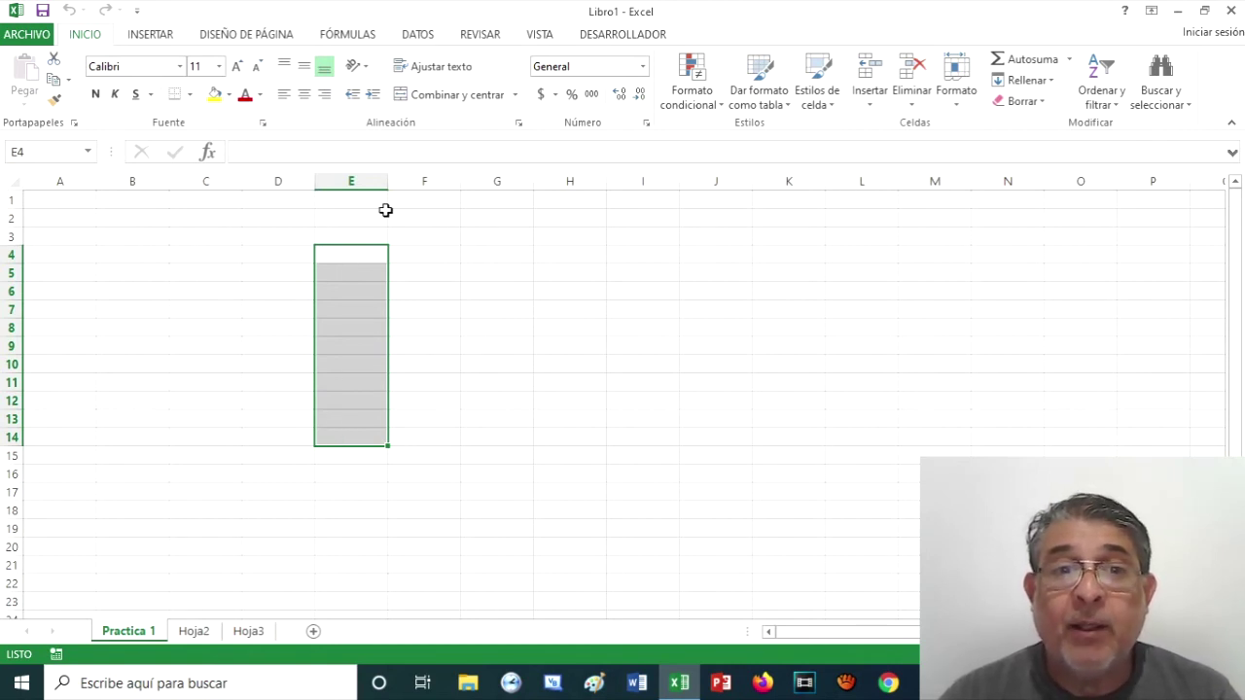
{"action": "left_click", "coordinate": [456, 306]}
{"action": "left_click_drag", "start_coordinate": [457, 306], "coordinate": [838, 309]}
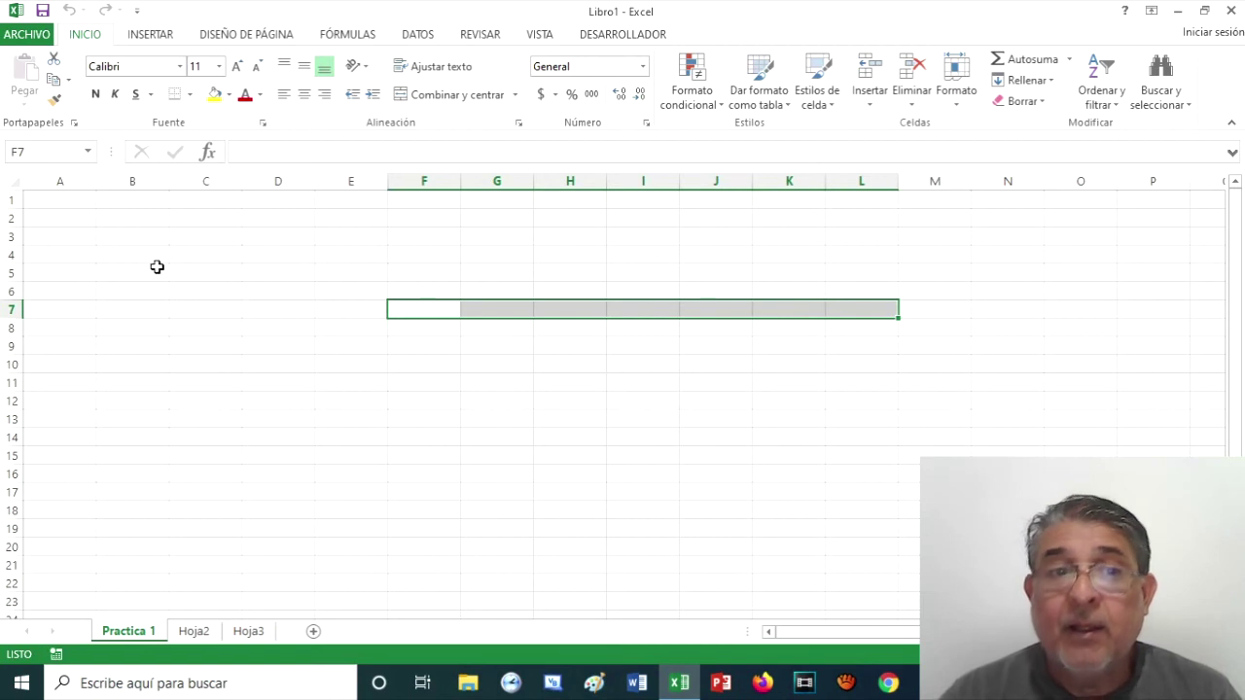
{"action": "left_click", "coordinate": [186, 239]}
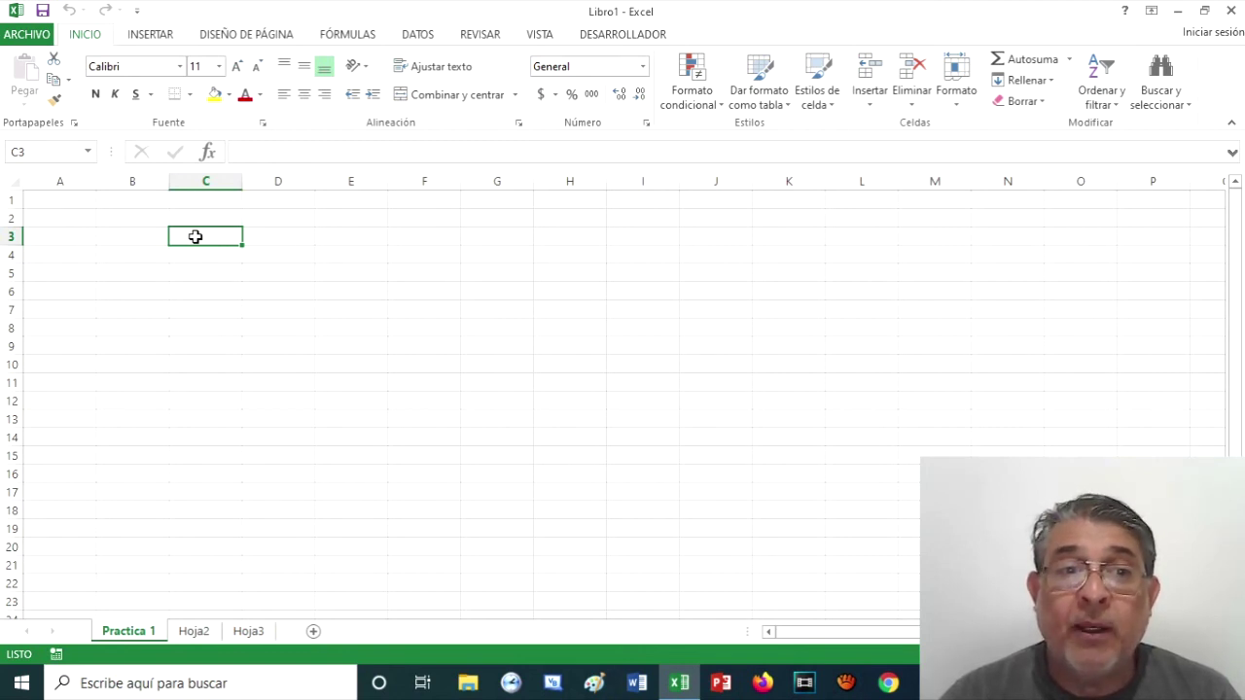
Drag-select the block from C3 to G15.
{"action": "mouse_move", "coordinate": [195, 237]}
{"action": "left_mouse_down"}
{"action": "mouse_move", "coordinate": [425, 368]}
{"action": "mouse_move", "coordinate": [497, 448]}
{"action": "left_mouse_up"}
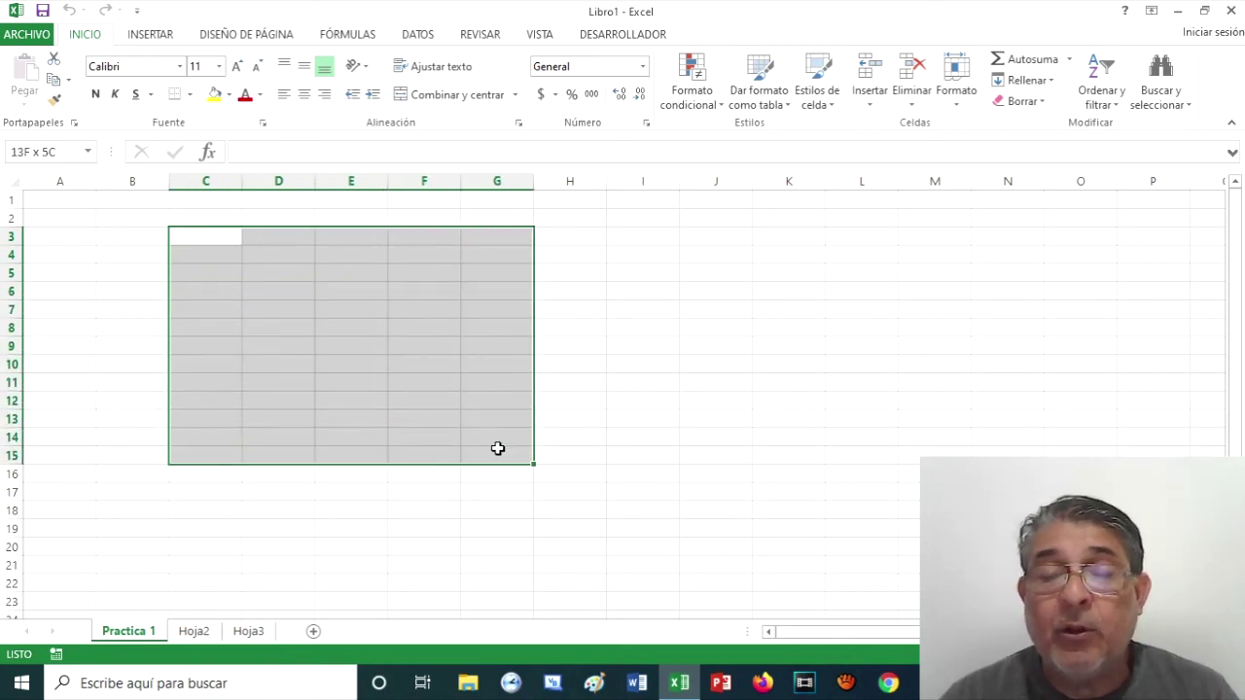
{"action": "left_click_drag", "start_coordinate": [497, 448], "coordinate": [497, 446]}
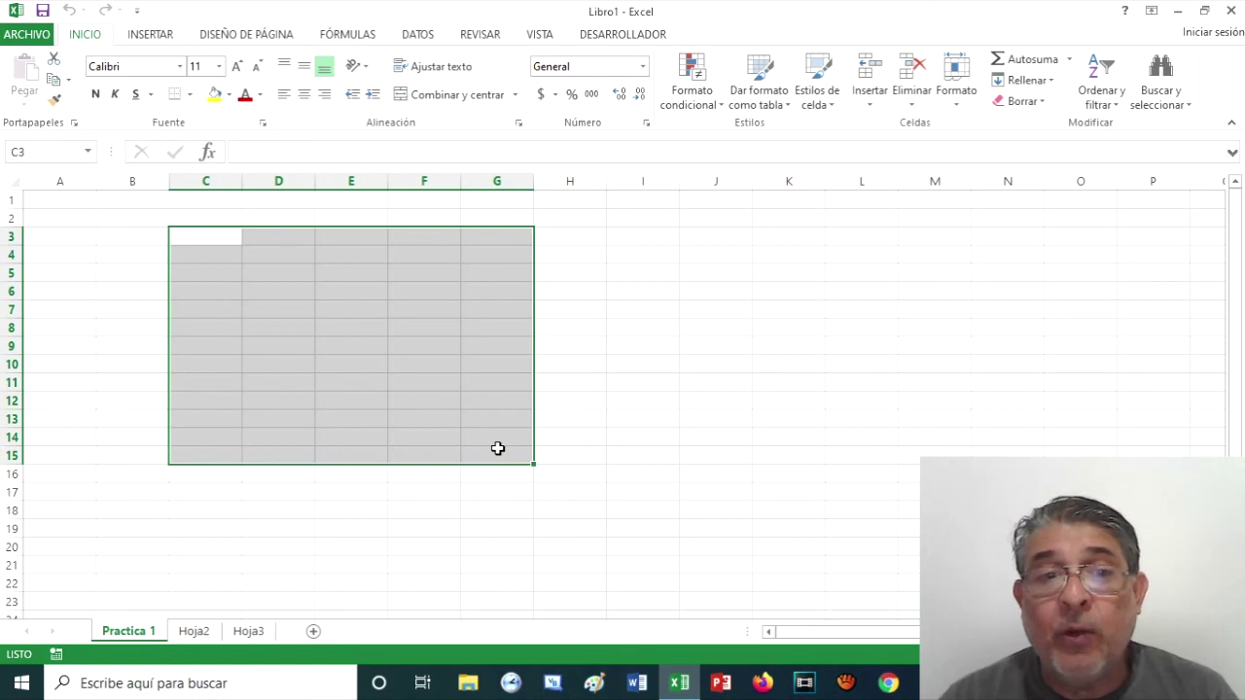